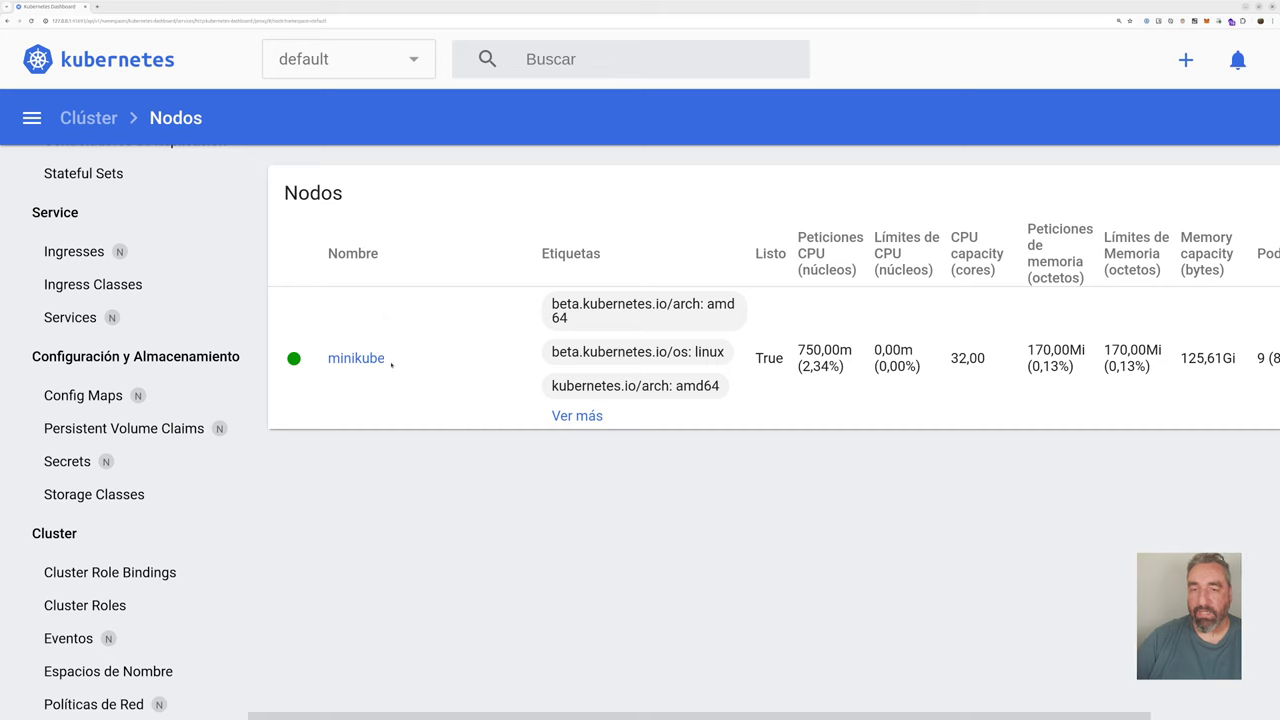
Step: Check the name of the cluster's node and open the list of Deployments in the default namespace
{"action": "left_click_drag", "start_coordinate": [391, 365], "coordinate": [320, 369]}
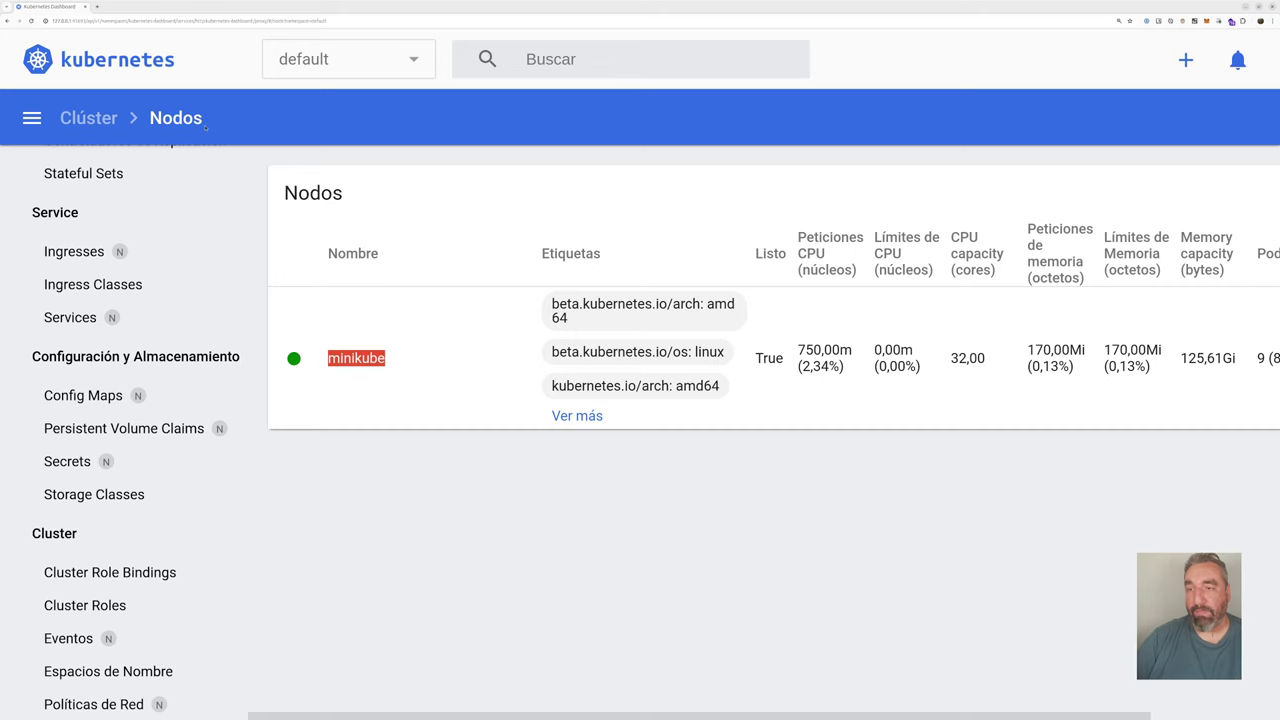
{"action": "scroll", "coordinate": [104, 260], "scroll_direction": "up", "scroll_amount": 5}
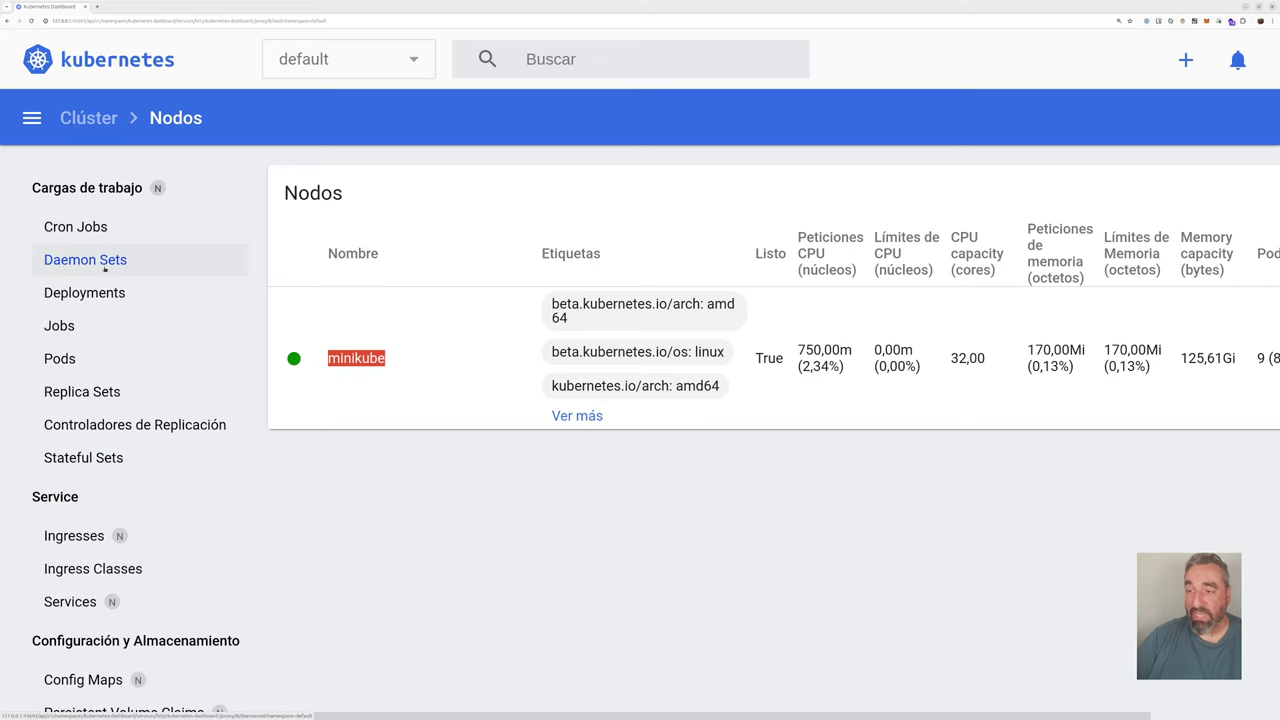
{"action": "left_click", "coordinate": [90, 293]}
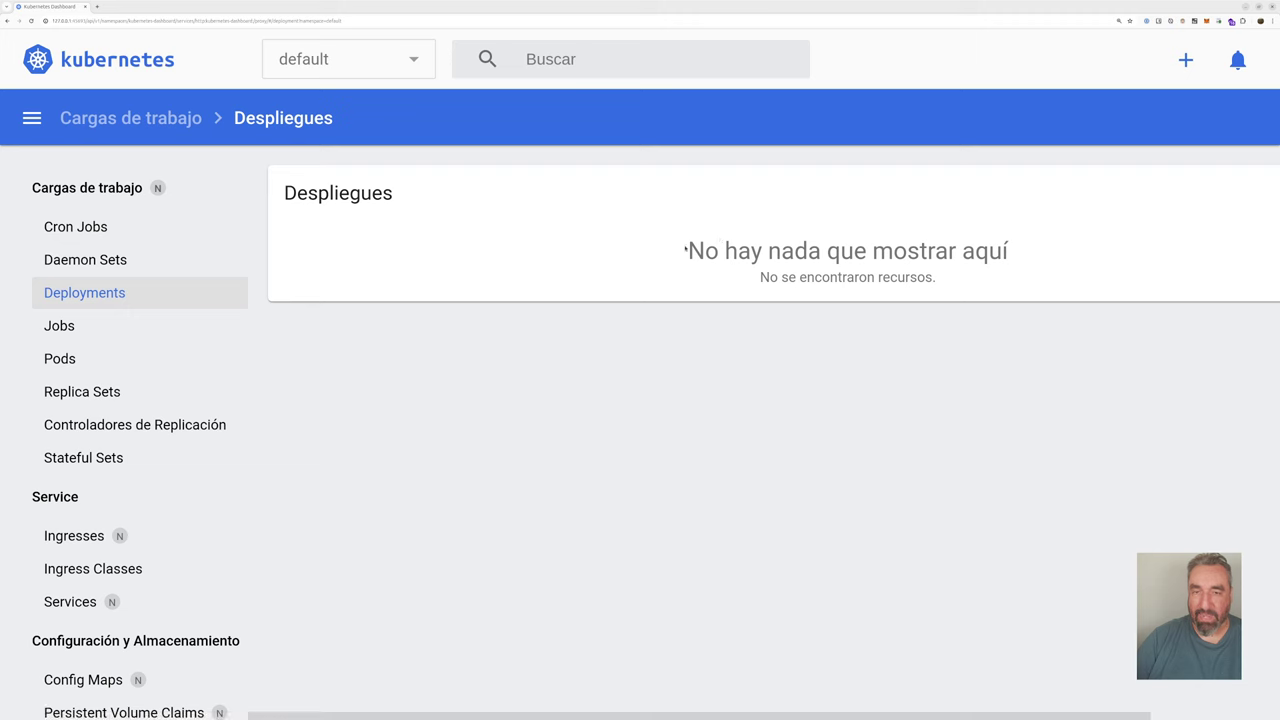
Step: Switch to the IDE and run 00_basic_deployment.sh in the local terminal to create the mi-nginx deployment from nginx:latest
{"action": "key", "text": "alt+Tab"}
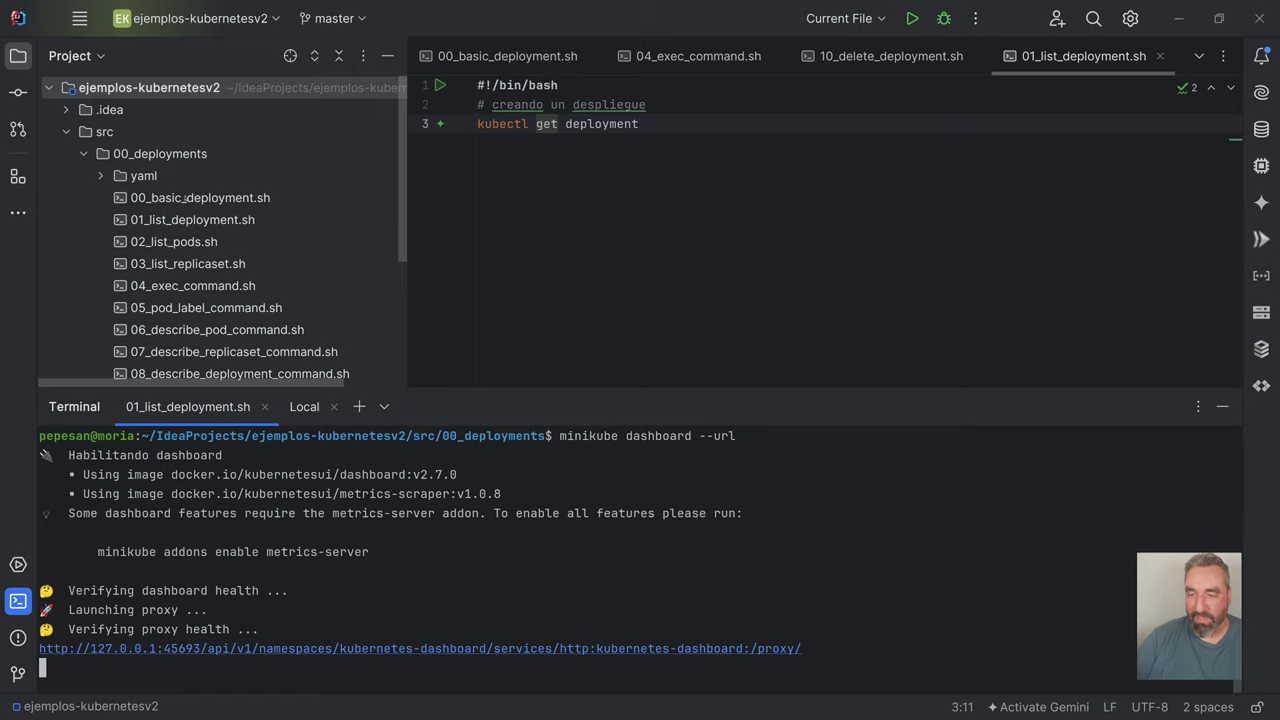
{"action": "key", "text": "alt+Right"}
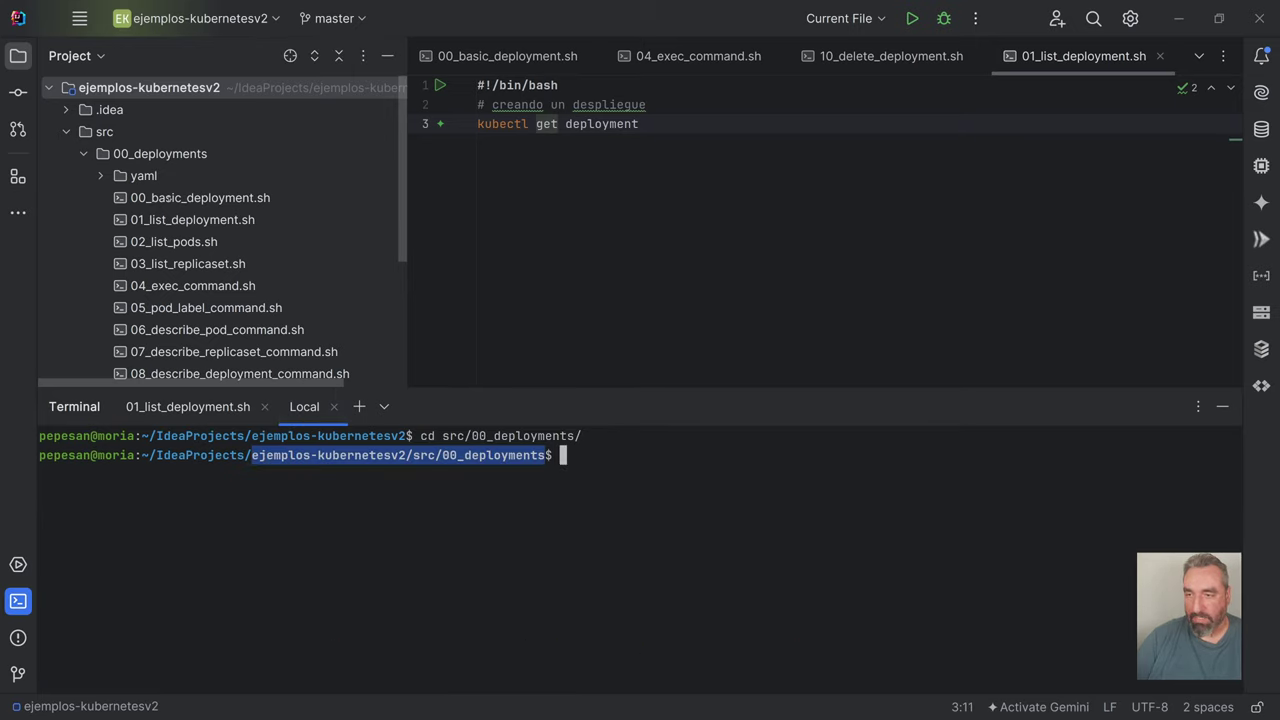
{"action": "double_click", "coordinate": [180, 197]}
{"action": "key", "text": "ctrl+shift+F10"}
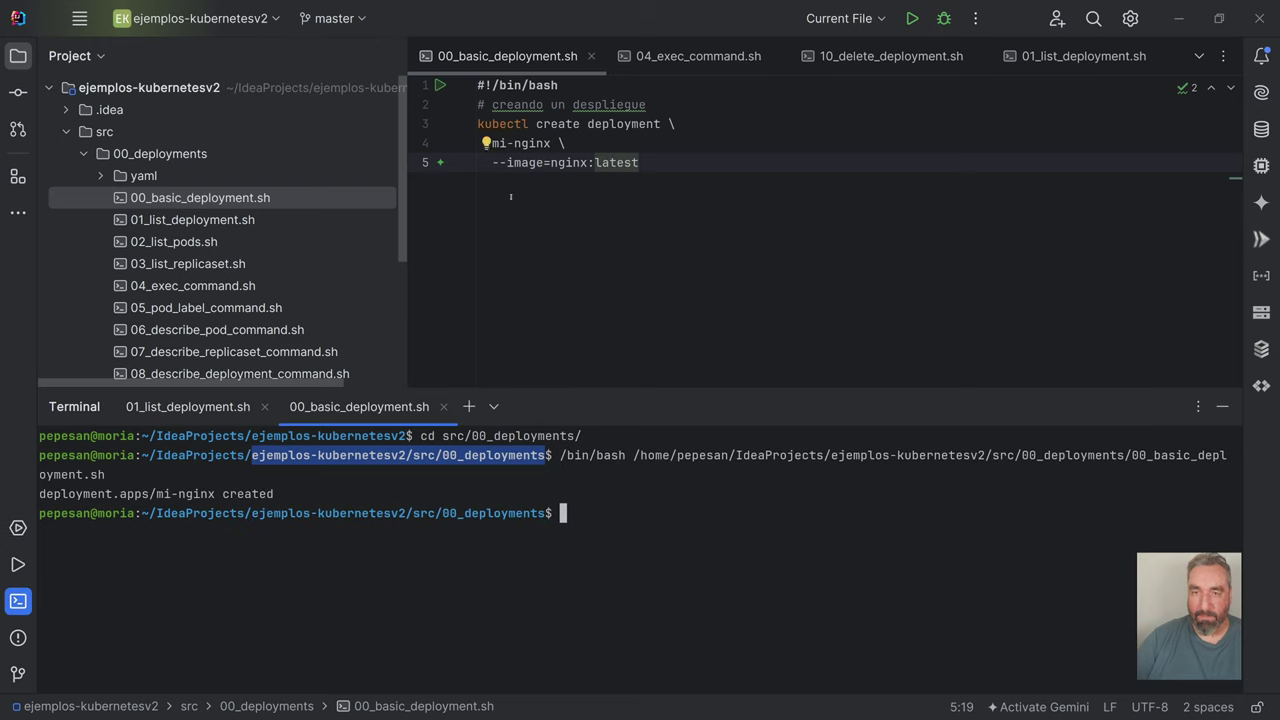
{"action": "left_click_drag", "start_coordinate": [275, 494], "coordinate": [39, 494]}
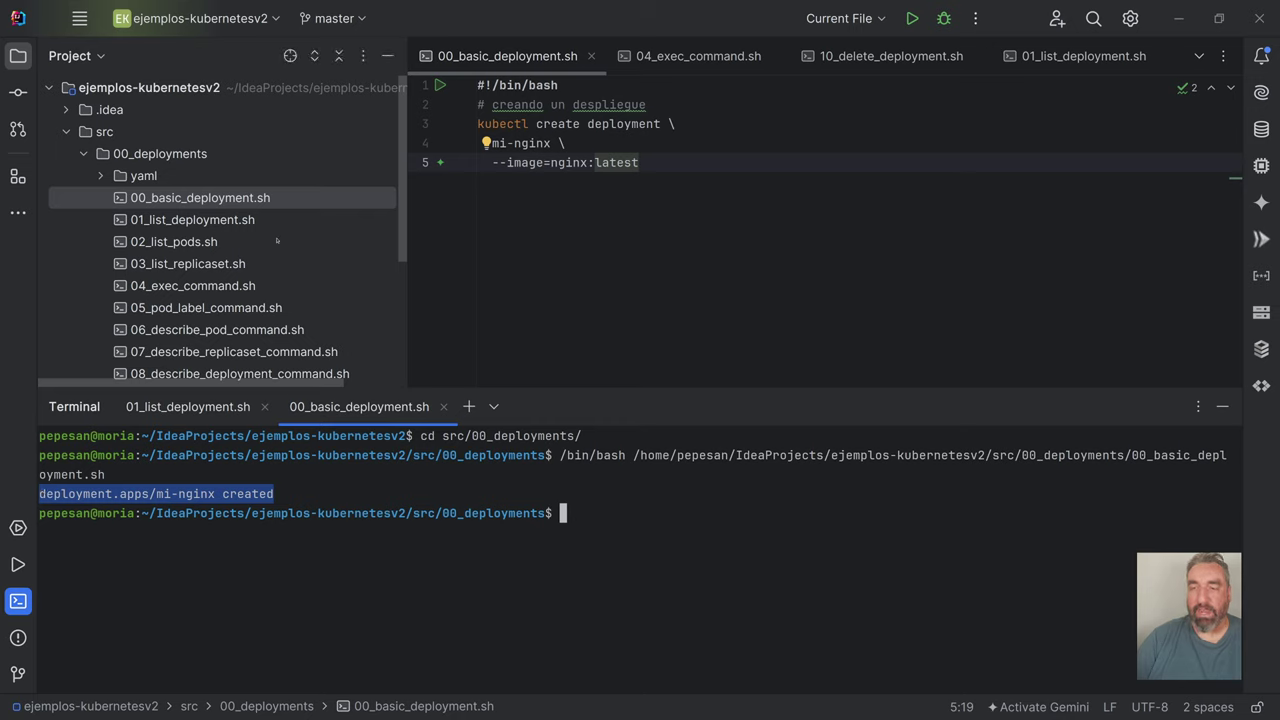
Step: Open the scripts 01_list_deployment.sh, 02_list_pods.sh and 03_list_replicaset.sh in the editor
{"action": "double_click", "coordinate": [231, 220]}
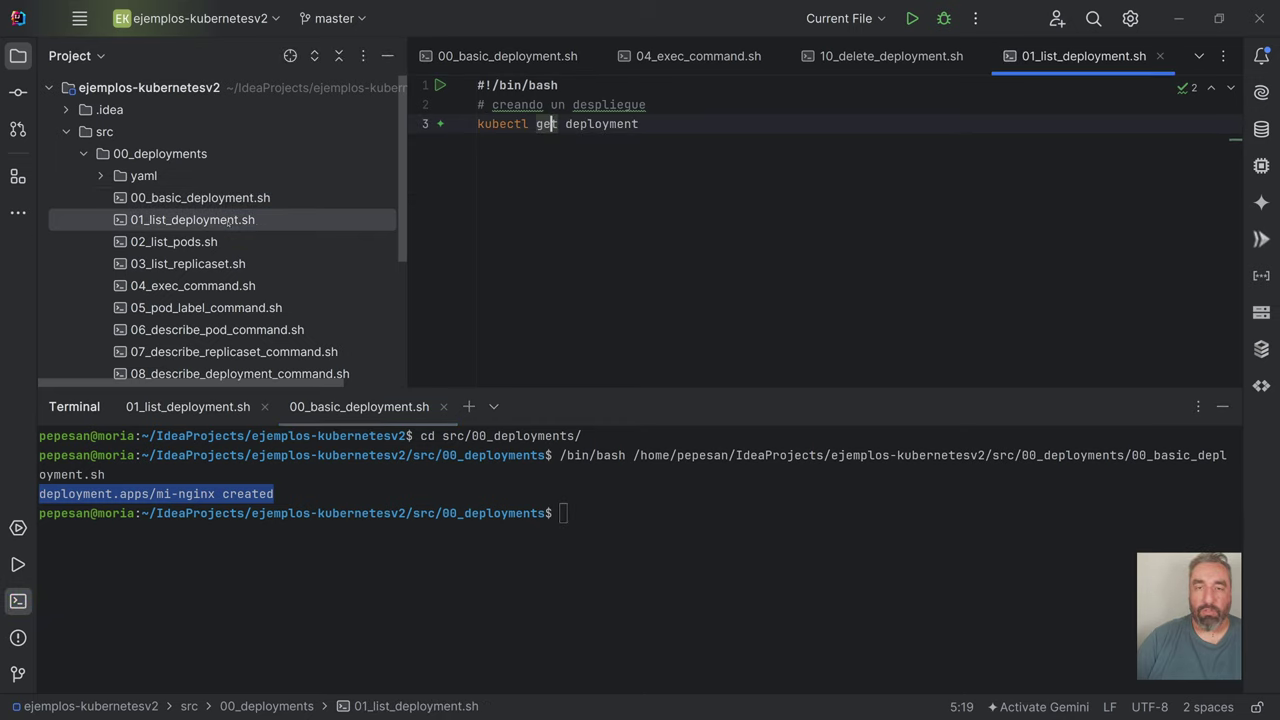
{"action": "double_click", "coordinate": [178, 242]}
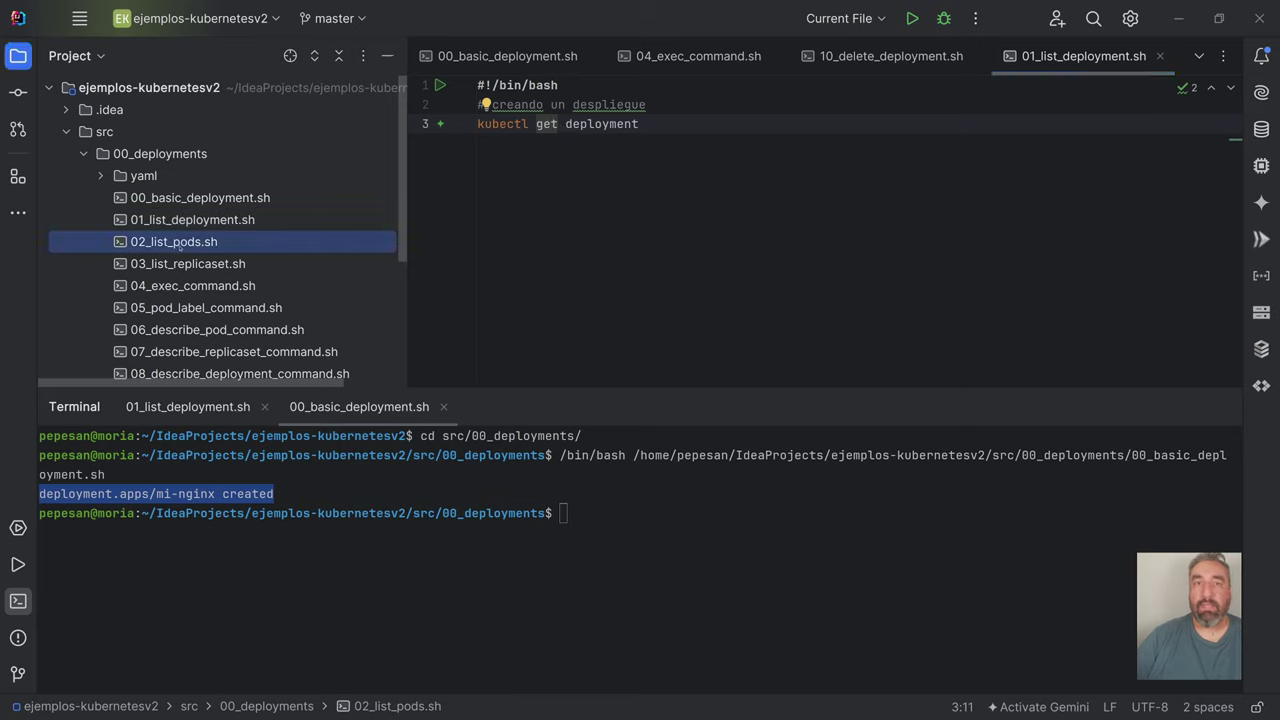
{"action": "double_click", "coordinate": [190, 264]}
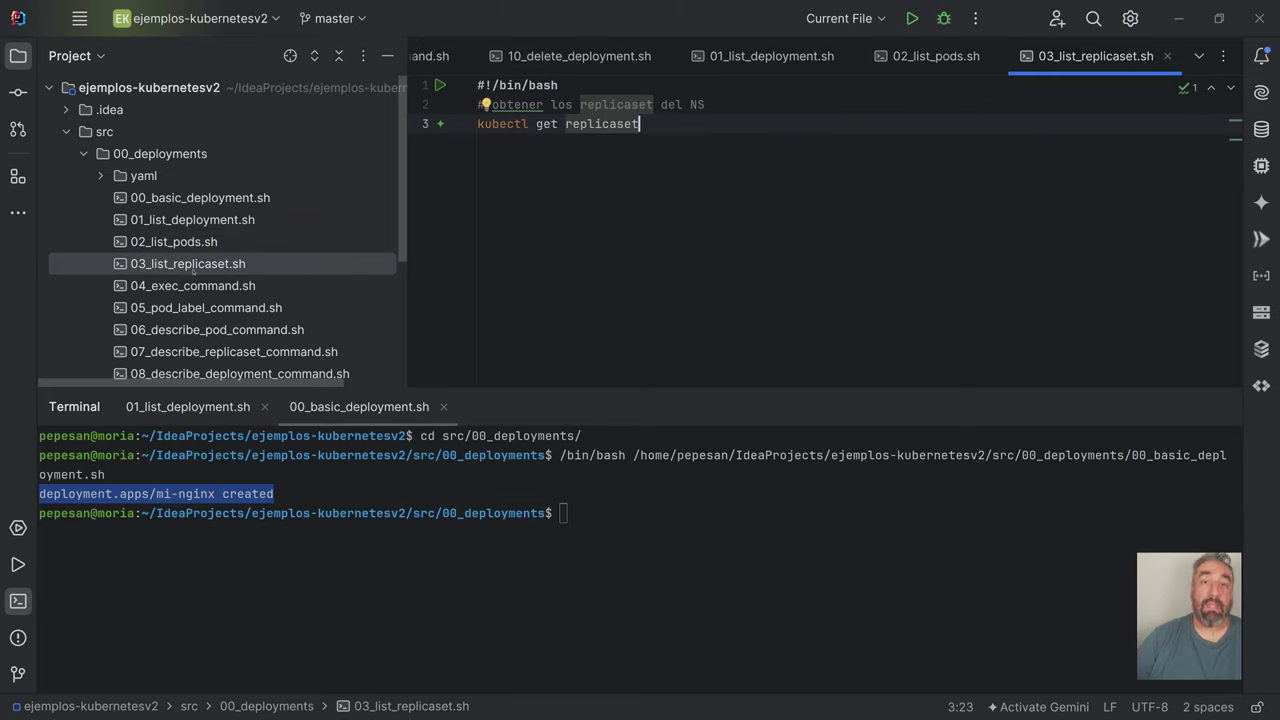
Step: Switch to the Kubernetes dashboard in the browser, check the selected namespace and open the mi-nginx deployment's details
{"action": "key", "text": "alt+Tab"}
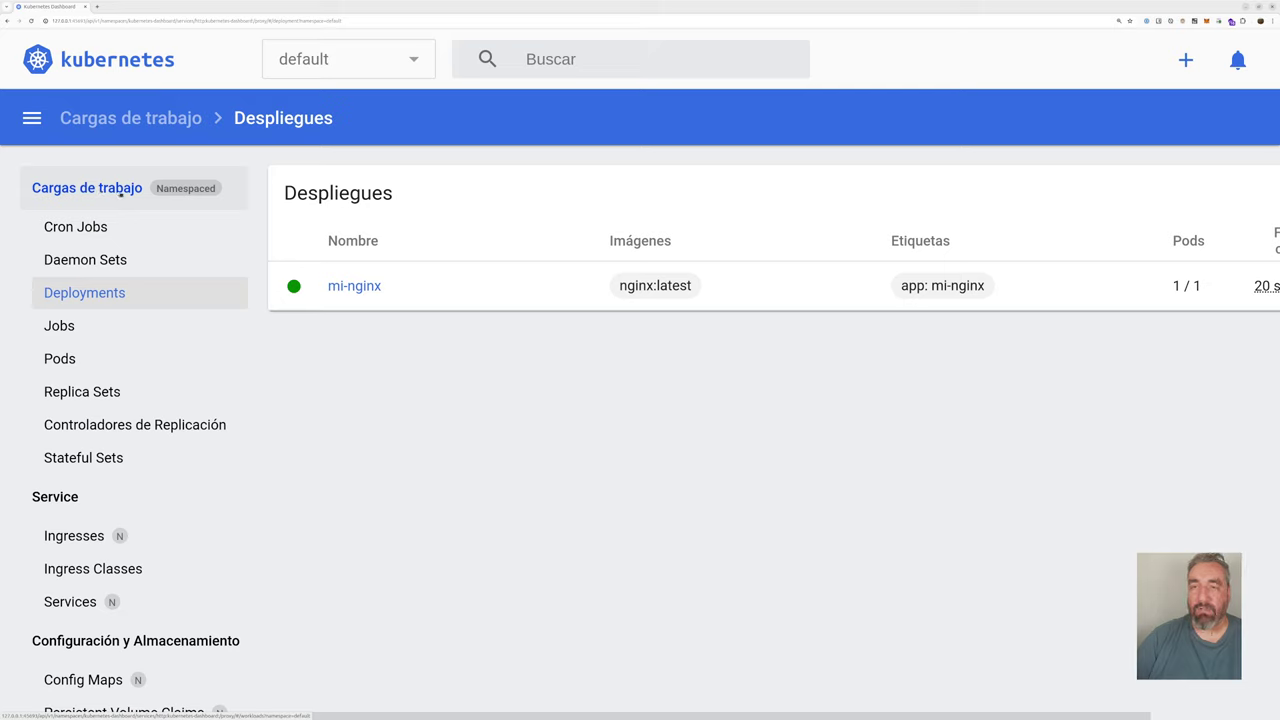
{"action": "left_click", "coordinate": [321, 67]}
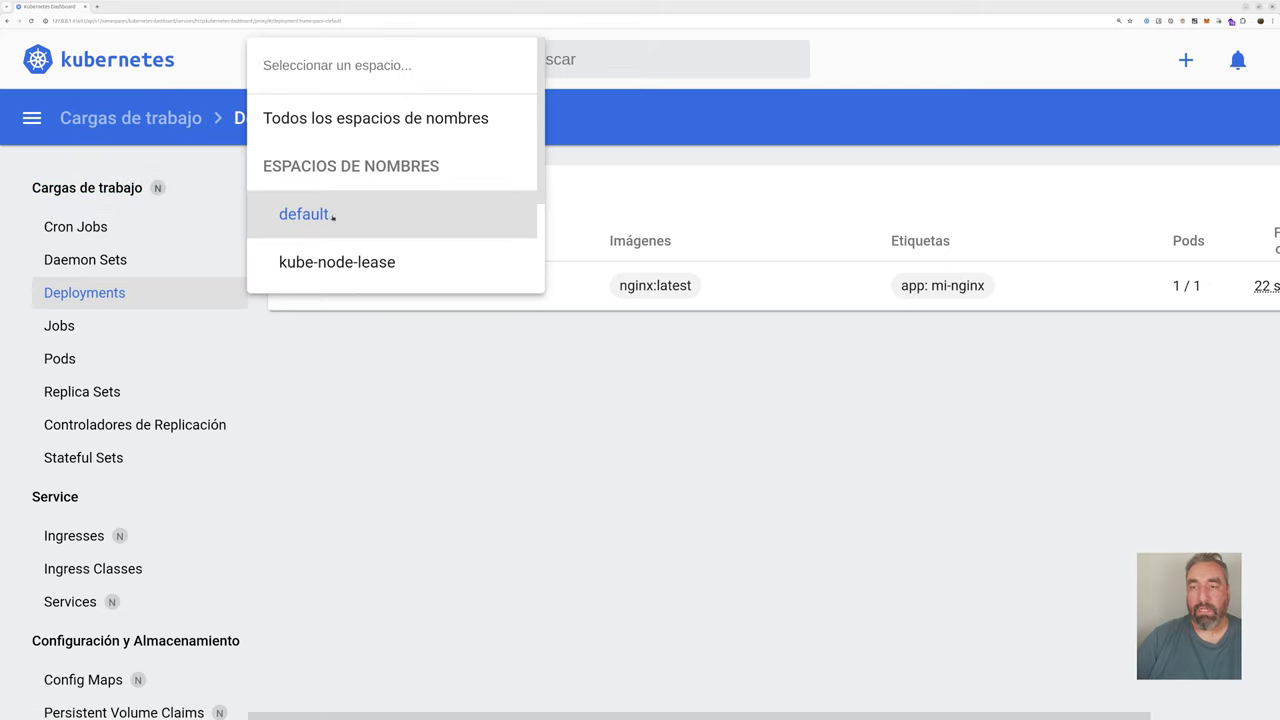
{"action": "left_click", "coordinate": [456, 413]}
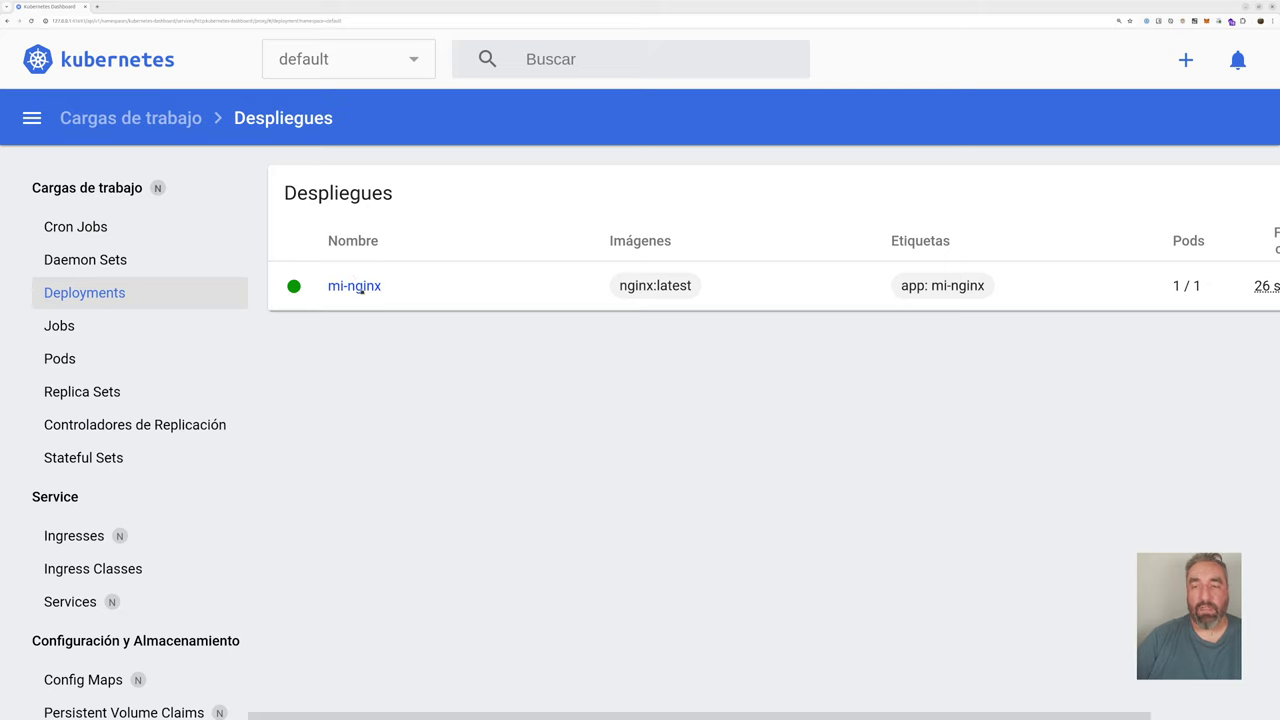
{"action": "left_click", "coordinate": [358, 287]}
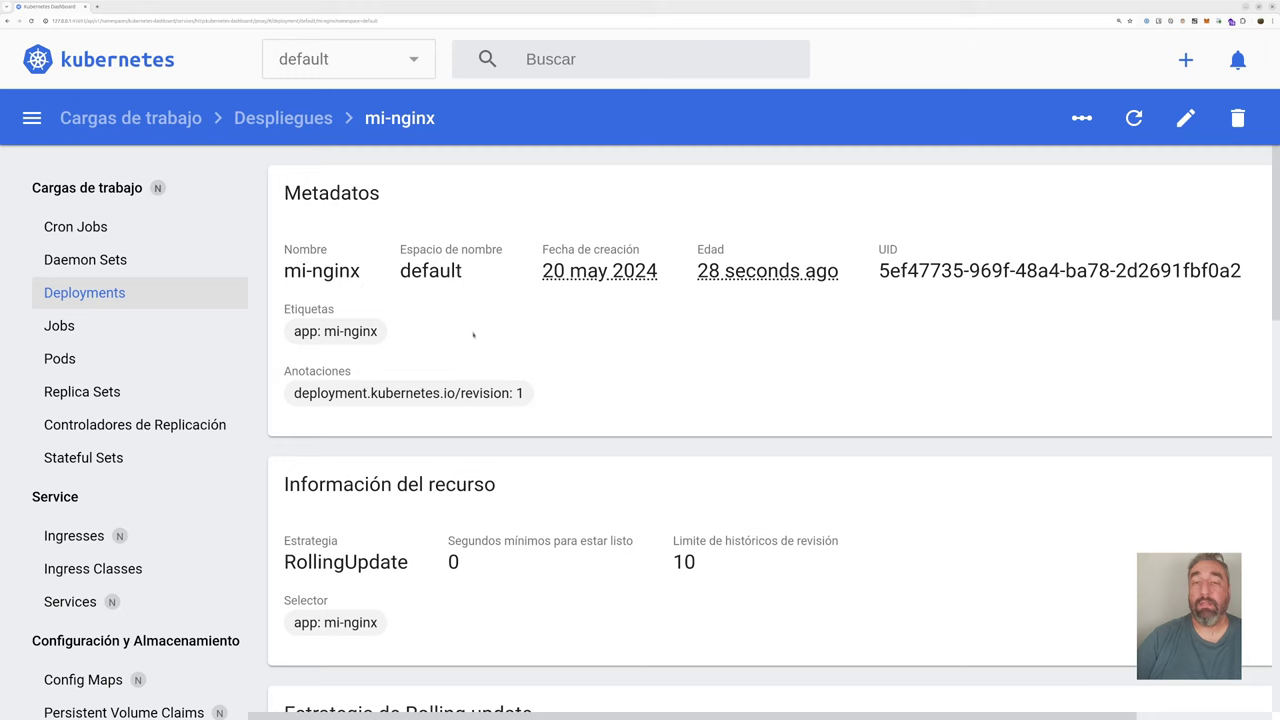
Step: Examine the mi-nginx deployment's resource information, rolling update strategy, pod status, conditions and new replica set
{"action": "scroll", "coordinate": [481, 330], "scroll_direction": "down", "scroll_amount": 3}
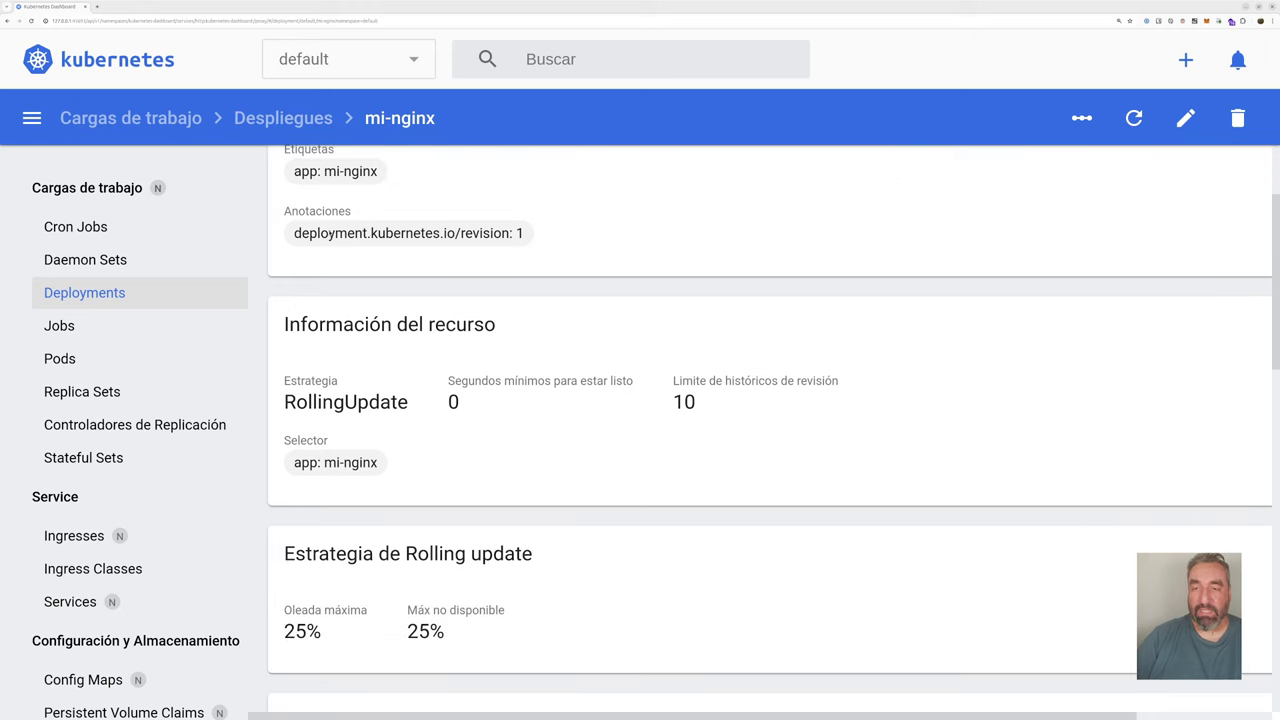
{"action": "scroll", "coordinate": [400, 330], "scroll_direction": "down", "scroll_amount": 1}
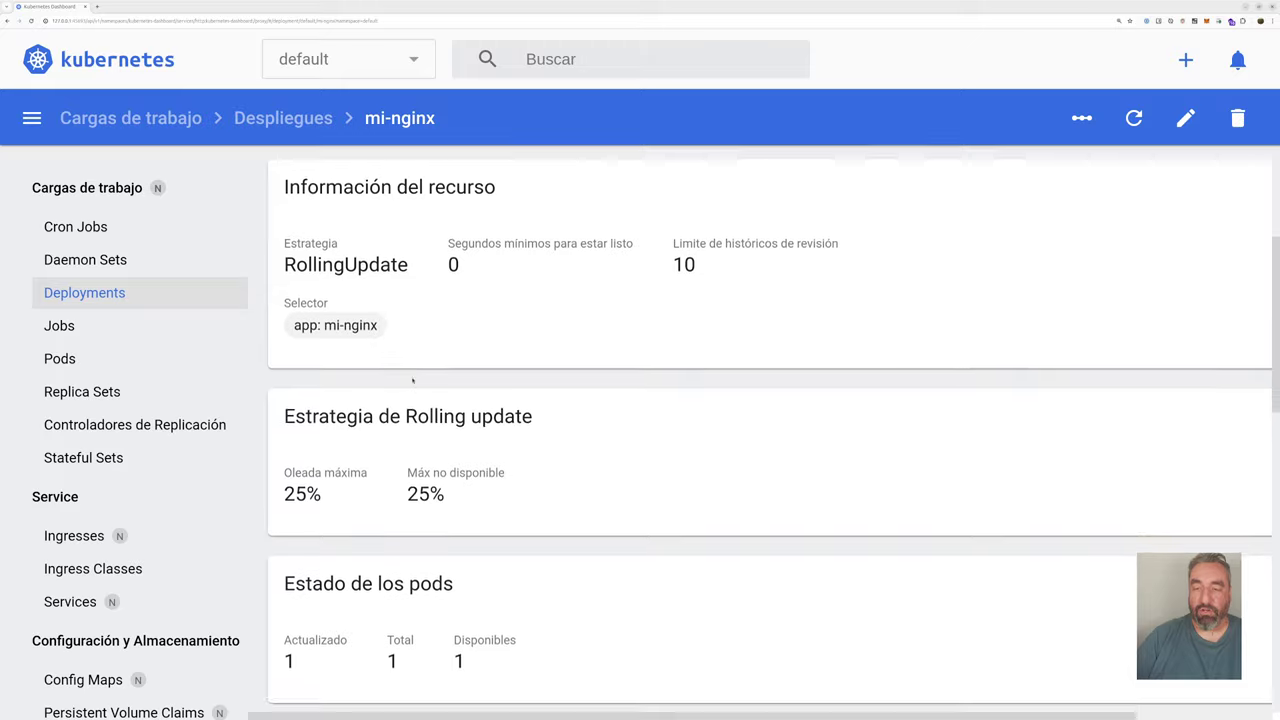
{"action": "scroll", "coordinate": [411, 378], "scroll_direction": "down", "scroll_amount": 2}
{"action": "scroll", "coordinate": [411, 378], "scroll_direction": "down", "scroll_amount": 2}
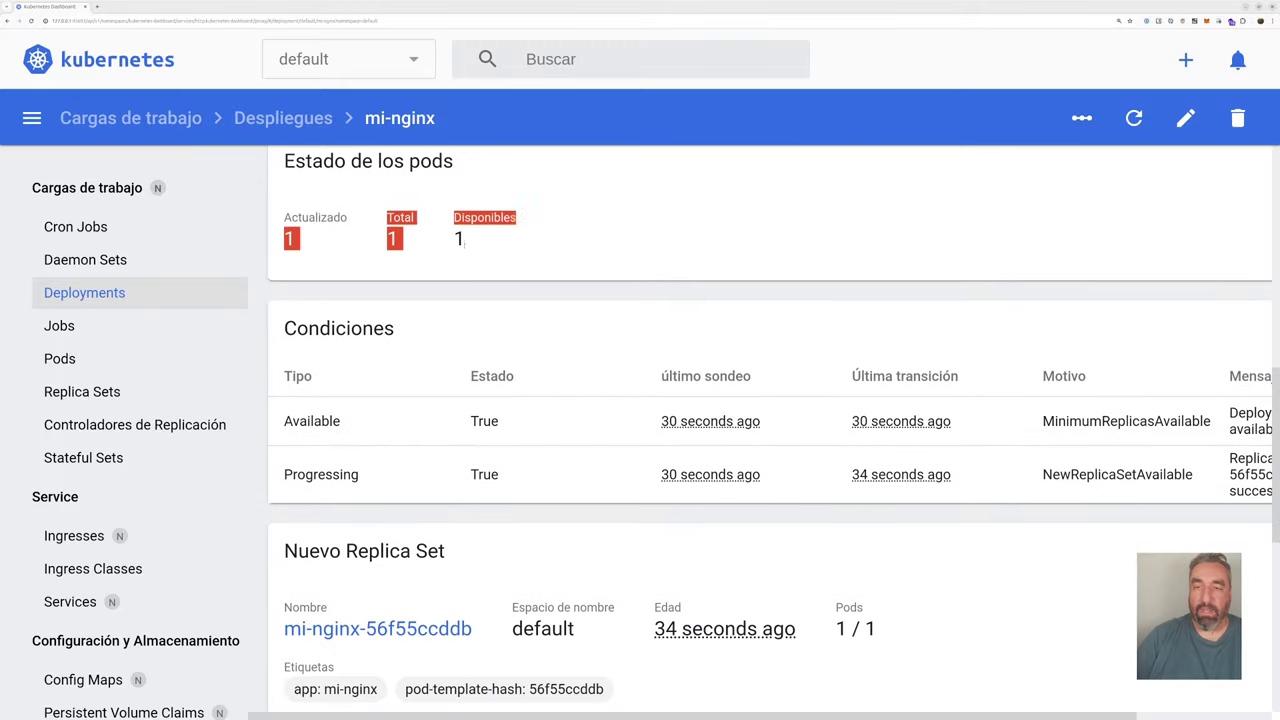
{"action": "scroll", "coordinate": [538, 265], "scroll_direction": "down", "scroll_amount": 4}
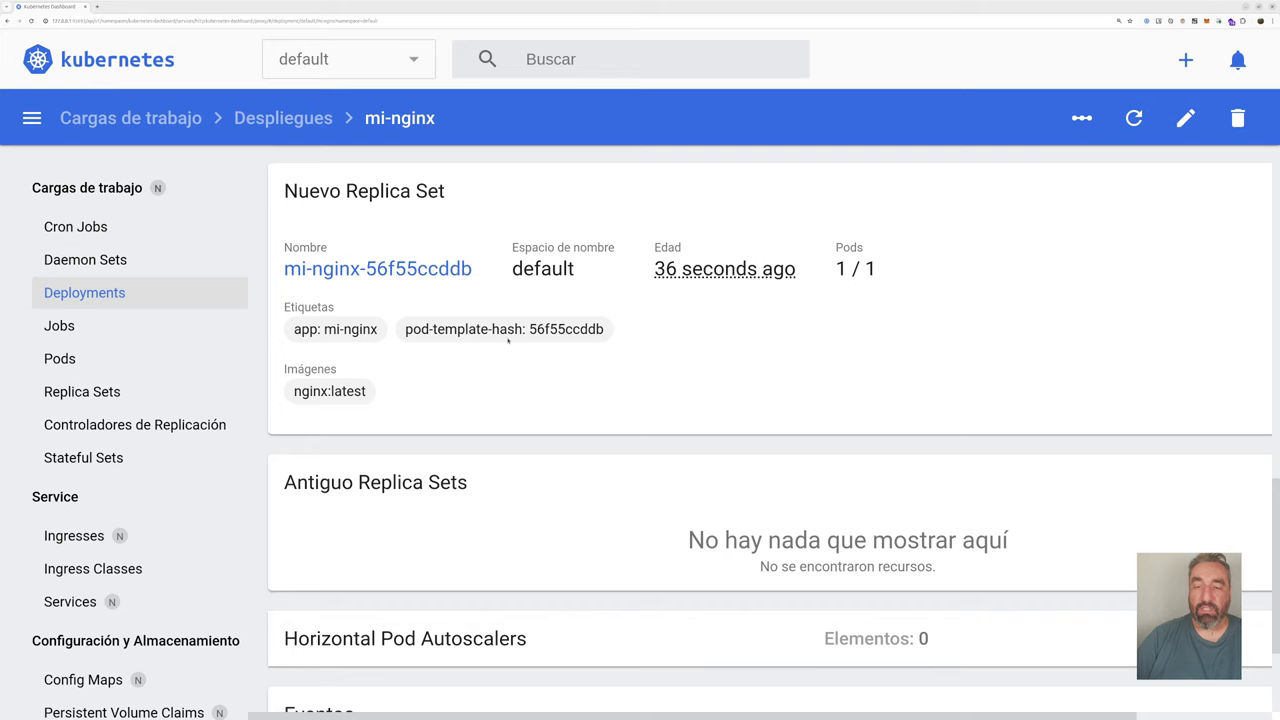
{"action": "left_click_drag", "start_coordinate": [485, 276], "coordinate": [274, 269]}
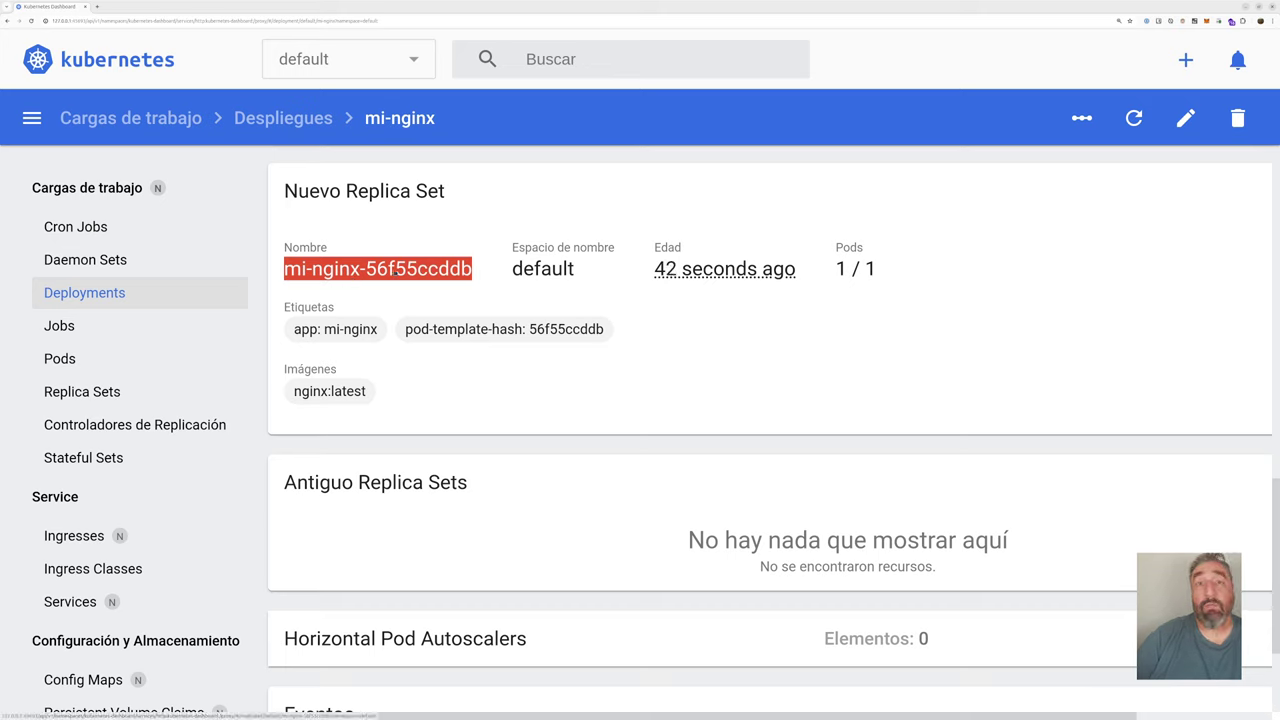
{"action": "left_click", "coordinate": [449, 291]}
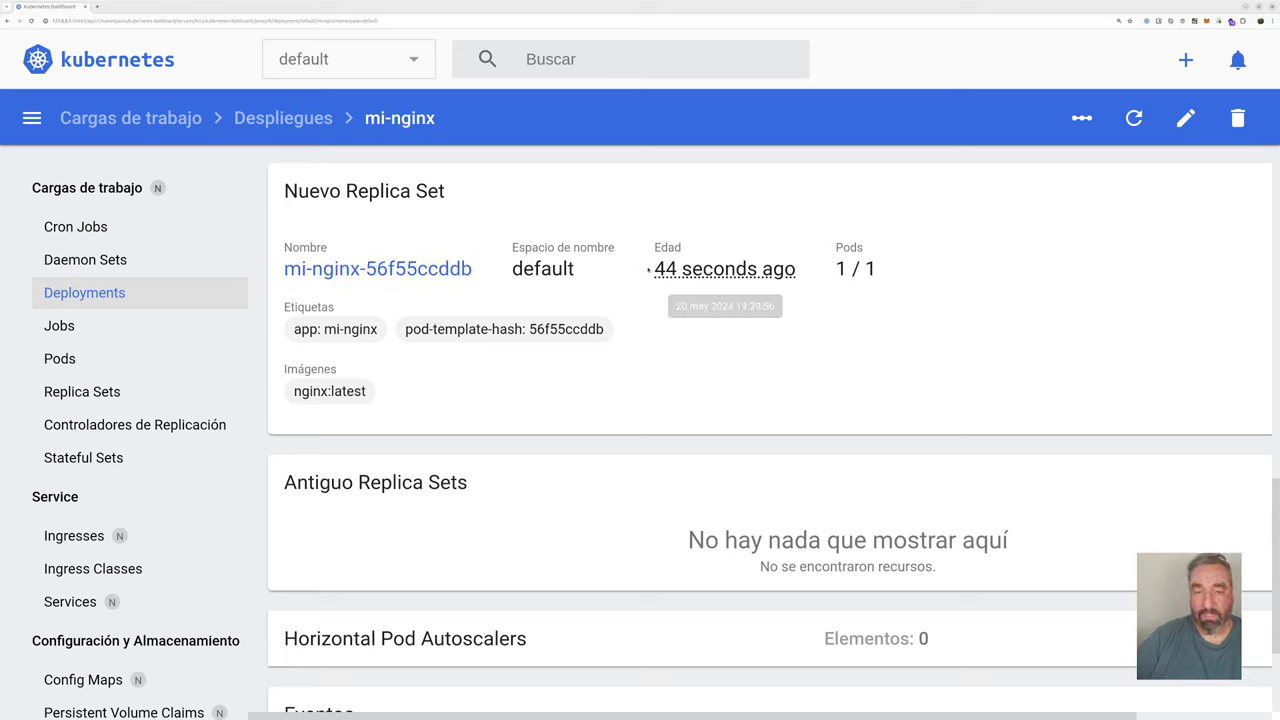
{"action": "left_click_drag", "start_coordinate": [654, 244], "coordinate": [785, 293]}
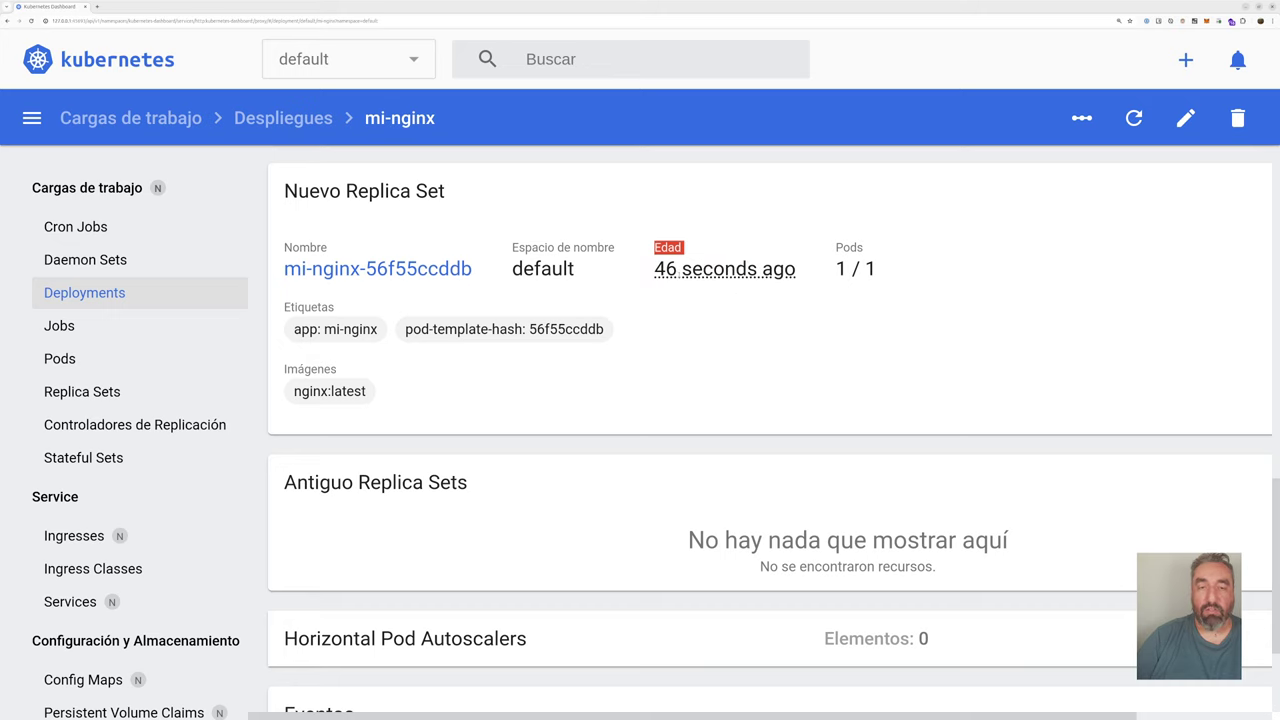
Step: Open the mi-nginx deployment's new replica set and examine its metadata, pod status and pod list
{"action": "left_click", "coordinate": [390, 270]}
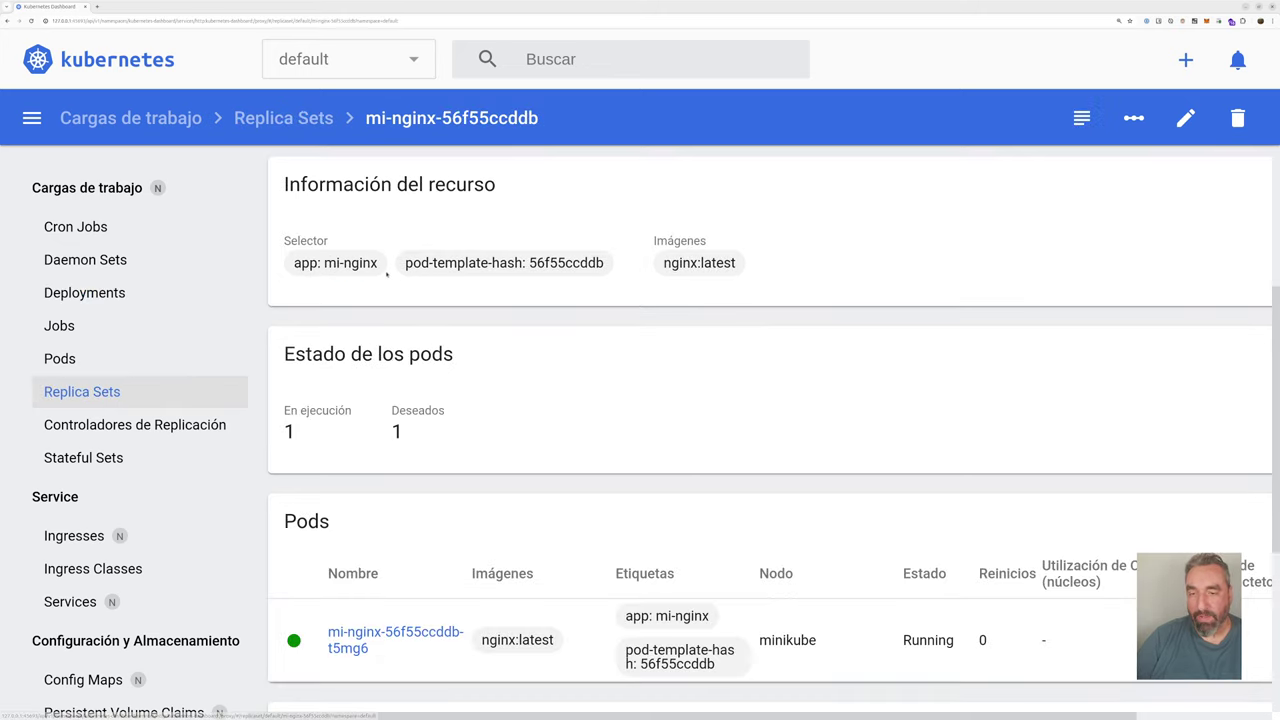
{"action": "scroll", "coordinate": [585, 347], "scroll_direction": "down", "scroll_amount": 2}
{"action": "scroll", "coordinate": [588, 344], "scroll_direction": "up", "scroll_amount": 3}
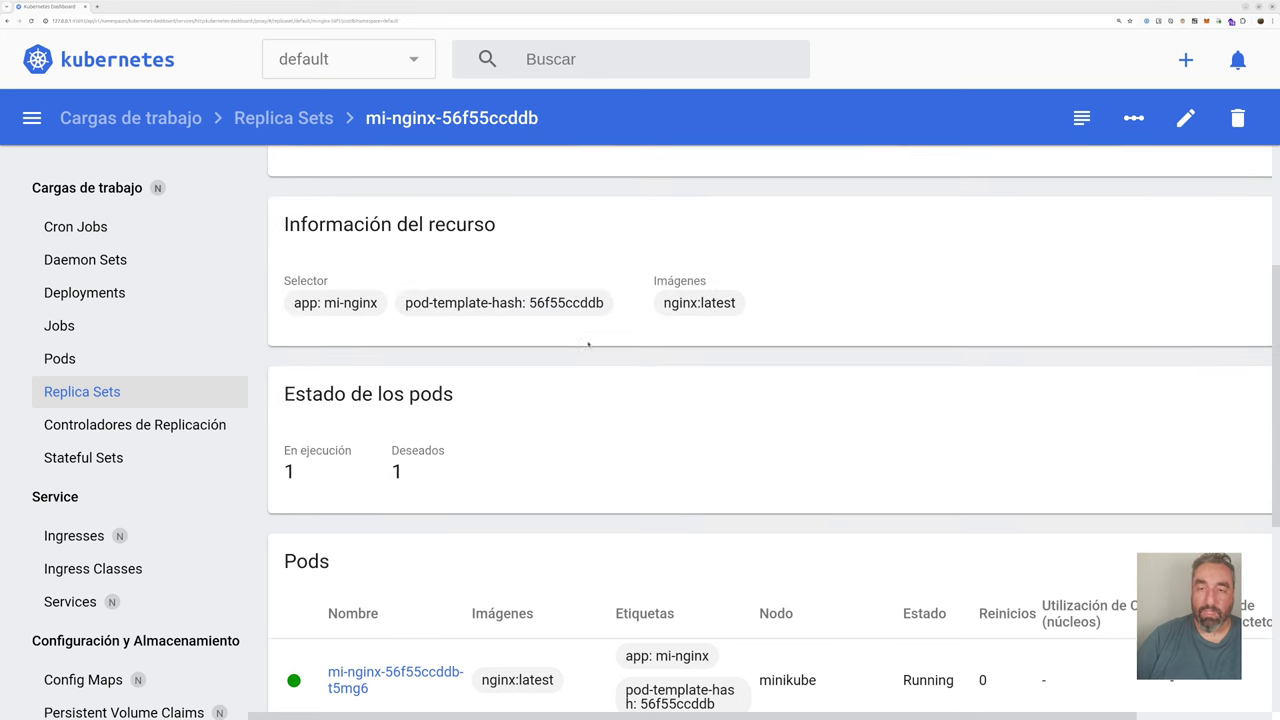
{"action": "scroll", "coordinate": [481, 270], "scroll_direction": "up", "scroll_amount": 3}
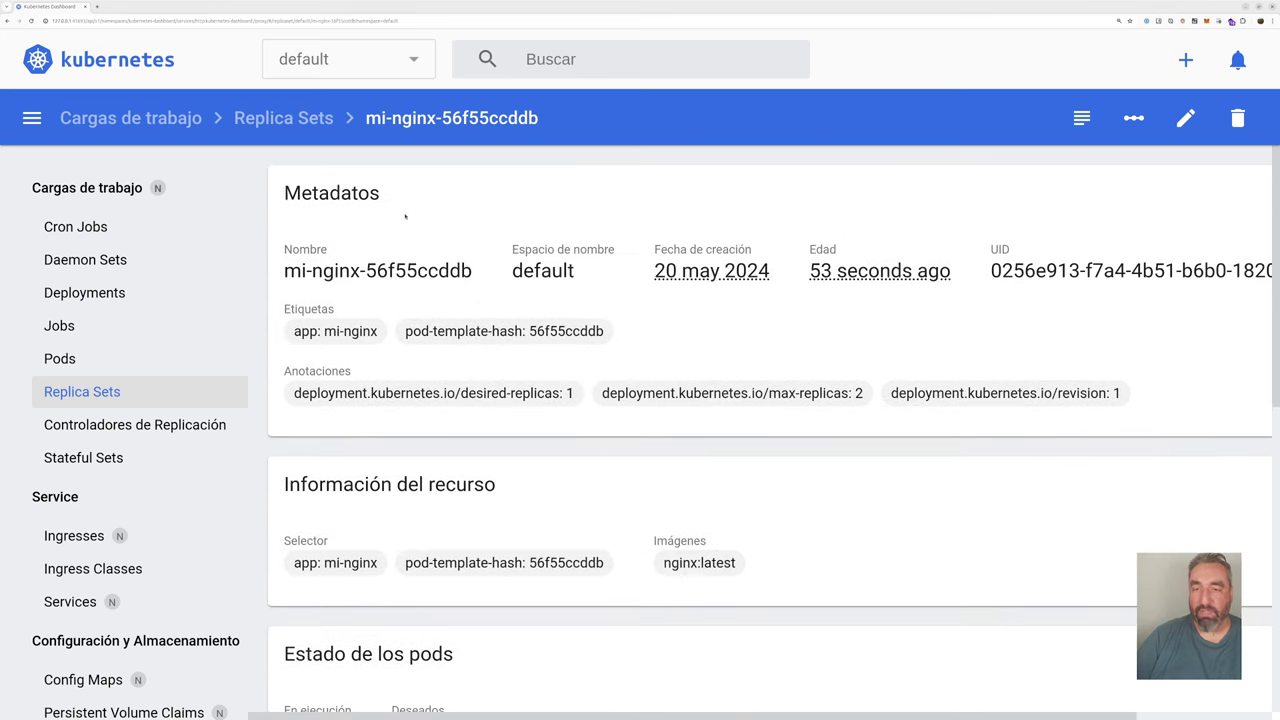
{"action": "left_click_drag", "start_coordinate": [474, 271], "coordinate": [334, 271]}
{"action": "scroll", "coordinate": [432, 465], "scroll_direction": "down", "scroll_amount": 5}
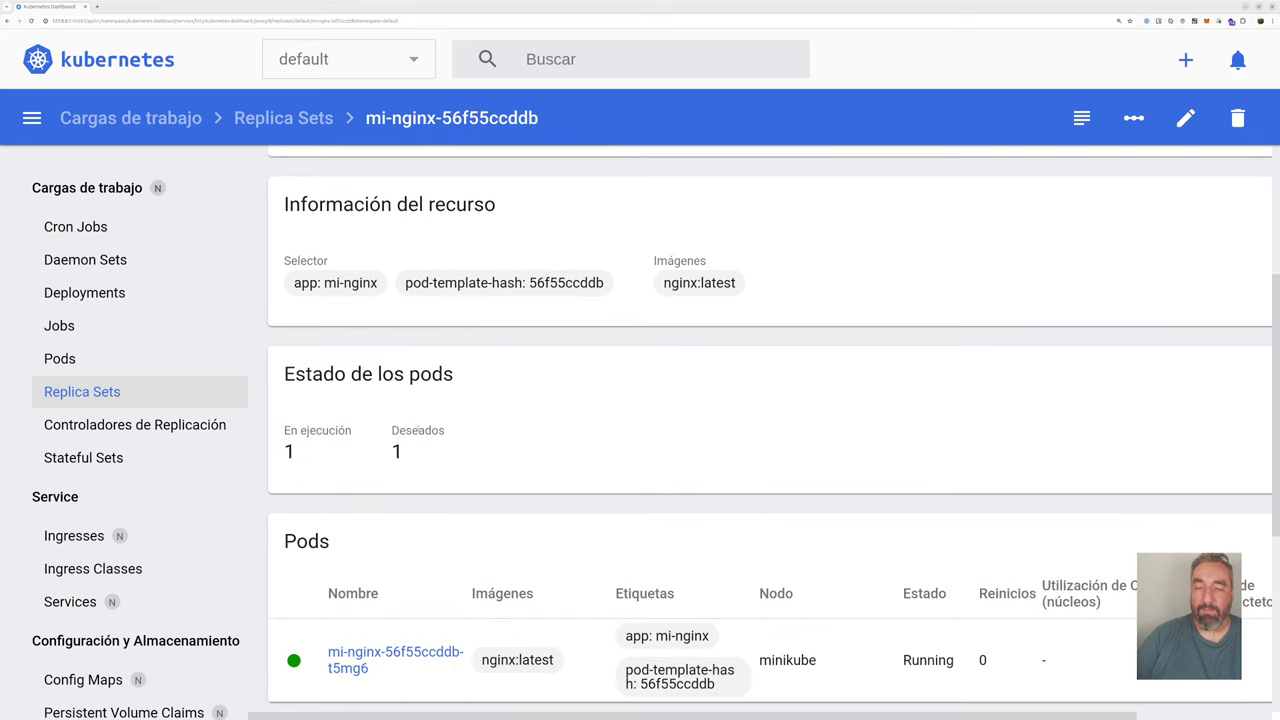
{"action": "left_click_drag", "start_coordinate": [329, 412], "coordinate": [463, 442]}
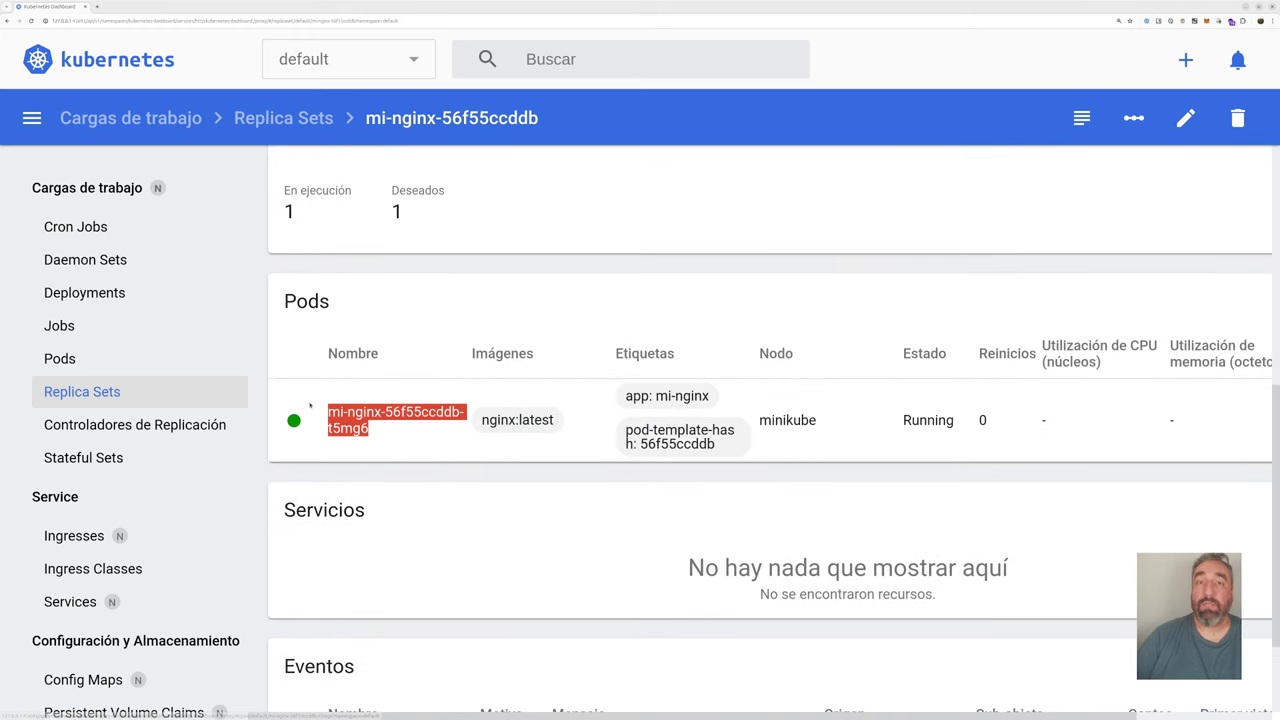
{"action": "left_click", "coordinate": [461, 454]}
{"action": "scroll", "coordinate": [466, 448], "scroll_direction": "up", "scroll_amount": 4}
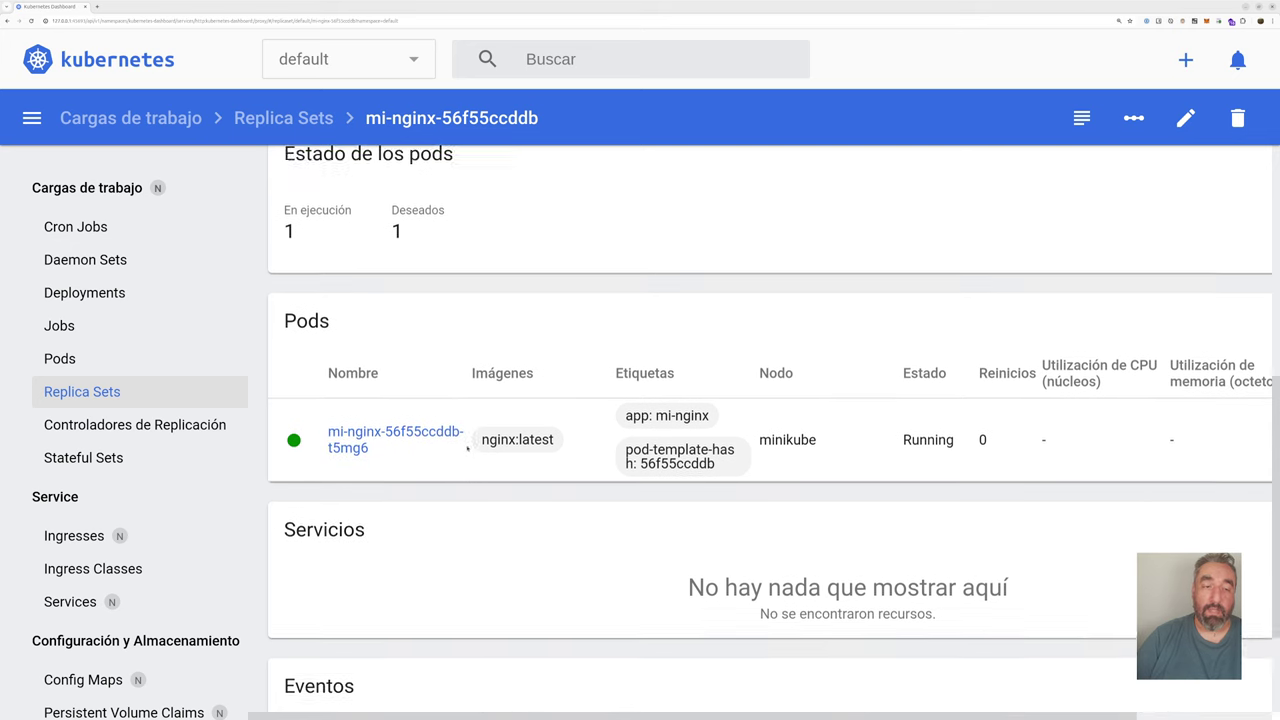
{"action": "scroll", "coordinate": [466, 448], "scroll_direction": "up", "scroll_amount": 2}
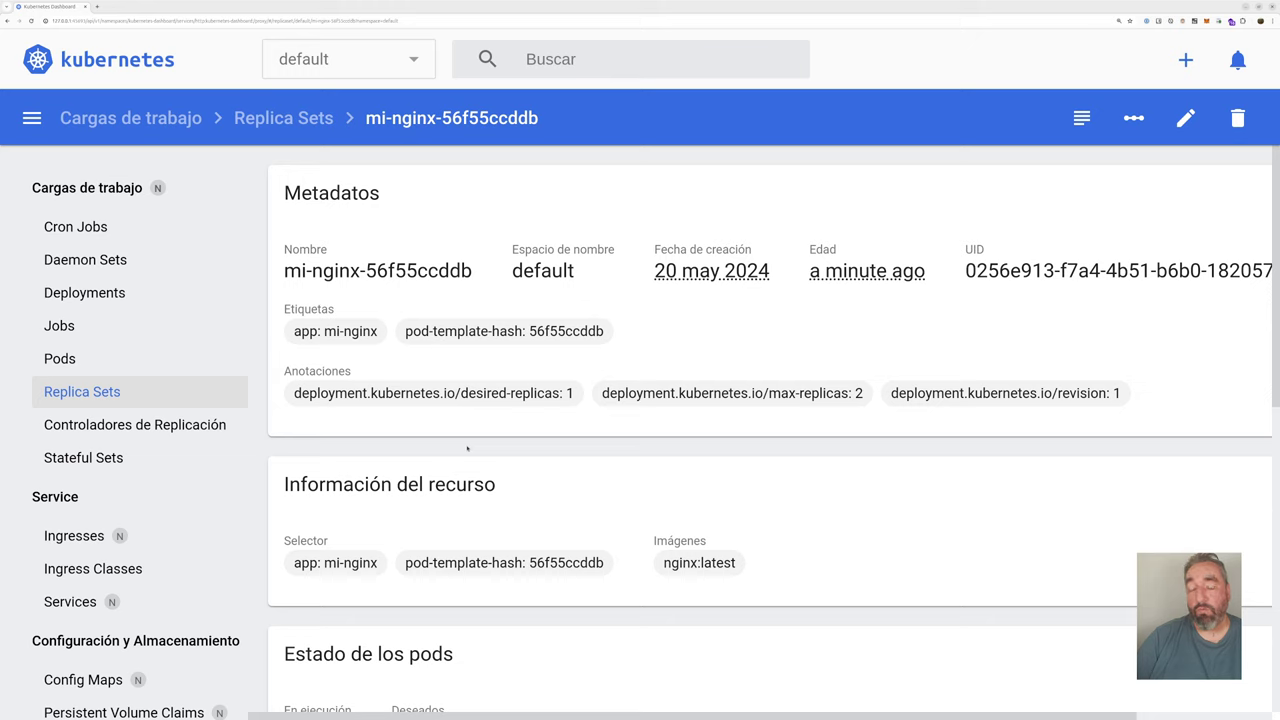
{"action": "key", "text": "alt+Tab"}
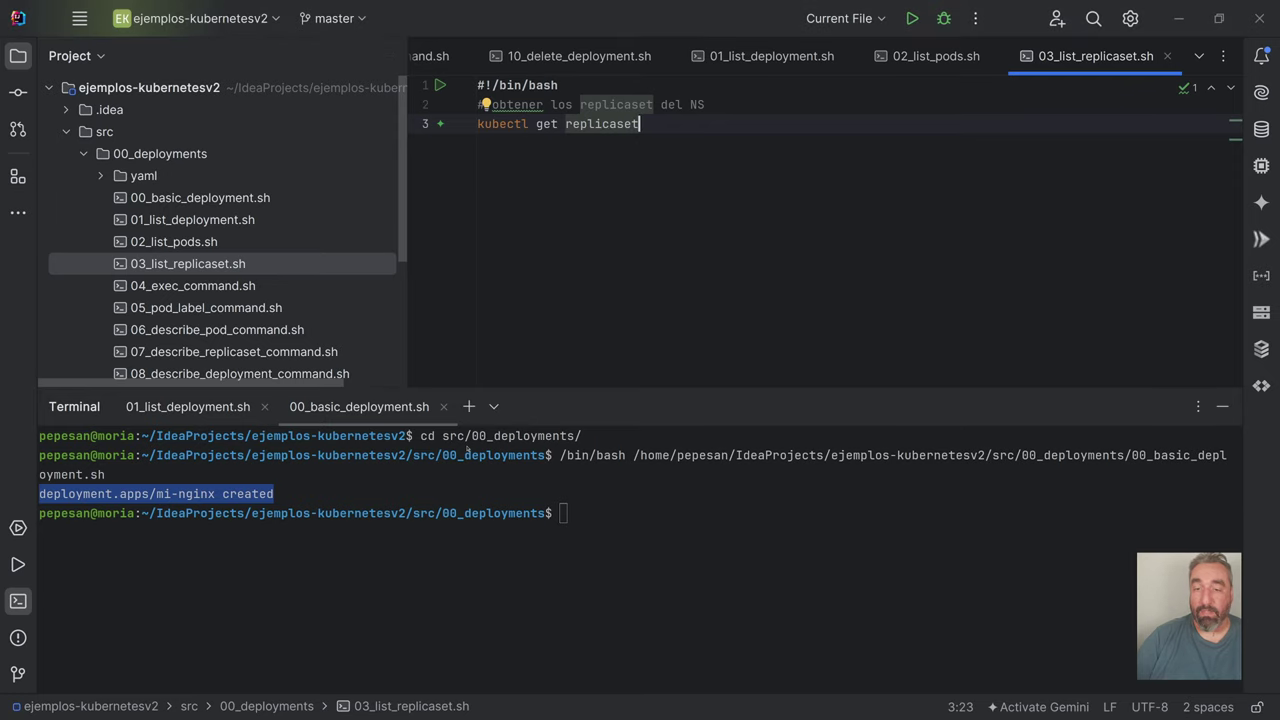
{"action": "key", "text": "alt+Tab"}
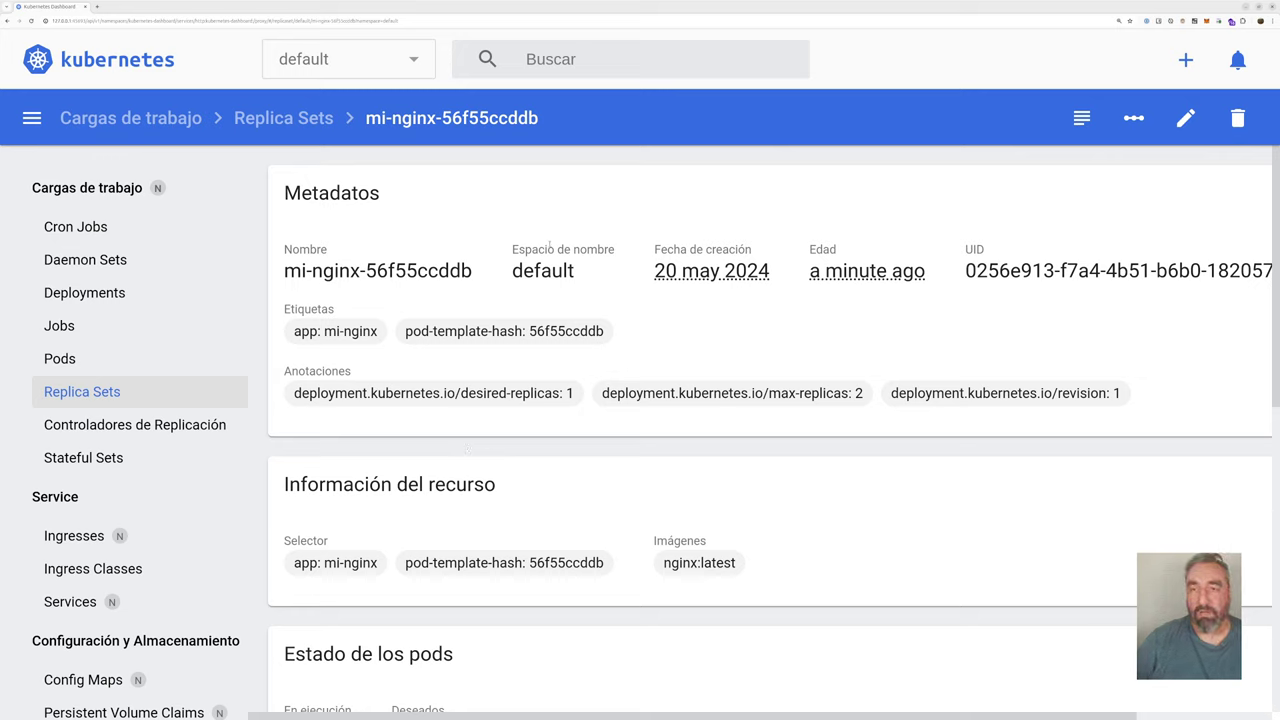
Step: Open the pod belonging to the mi-nginx replica set and examine its name, namespace and resource information
{"action": "scroll", "coordinate": [419, 412], "scroll_direction": "down", "scroll_amount": 5}
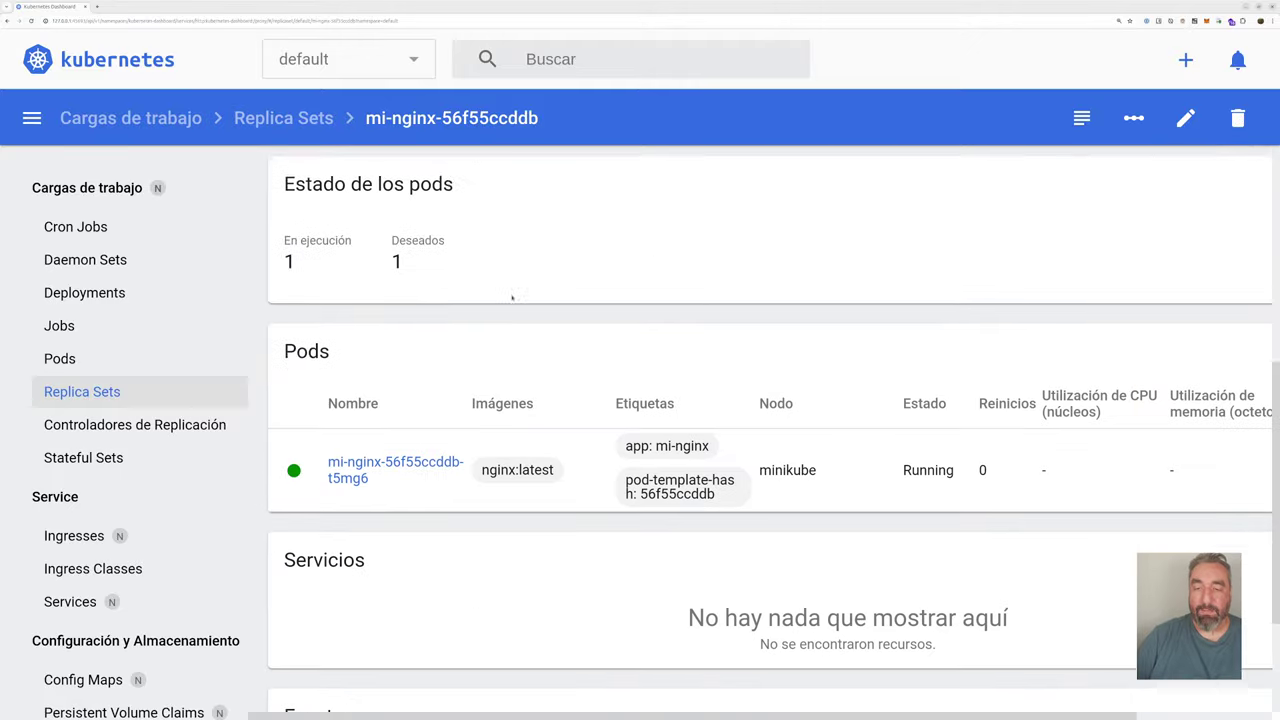
{"action": "left_click", "coordinate": [370, 411]}
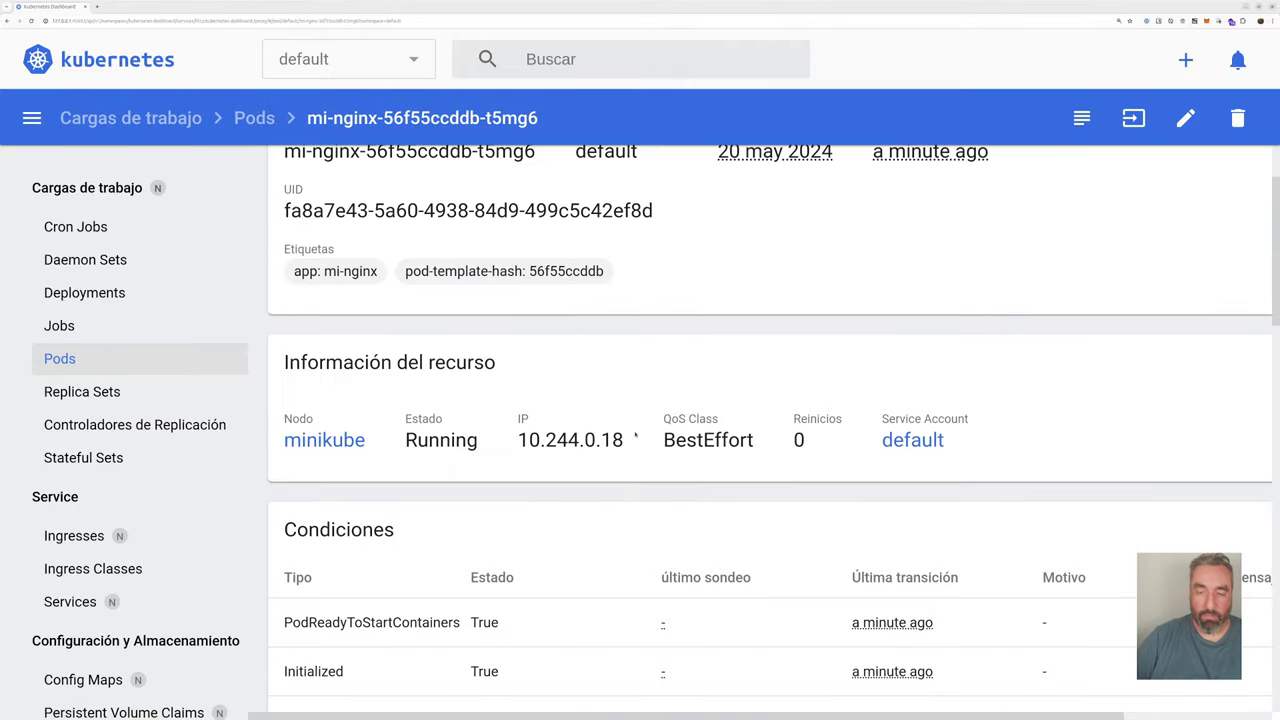
{"action": "scroll", "coordinate": [635, 437], "scroll_direction": "down", "scroll_amount": 2}
{"action": "scroll", "coordinate": [635, 435], "scroll_direction": "up", "scroll_amount": 3}
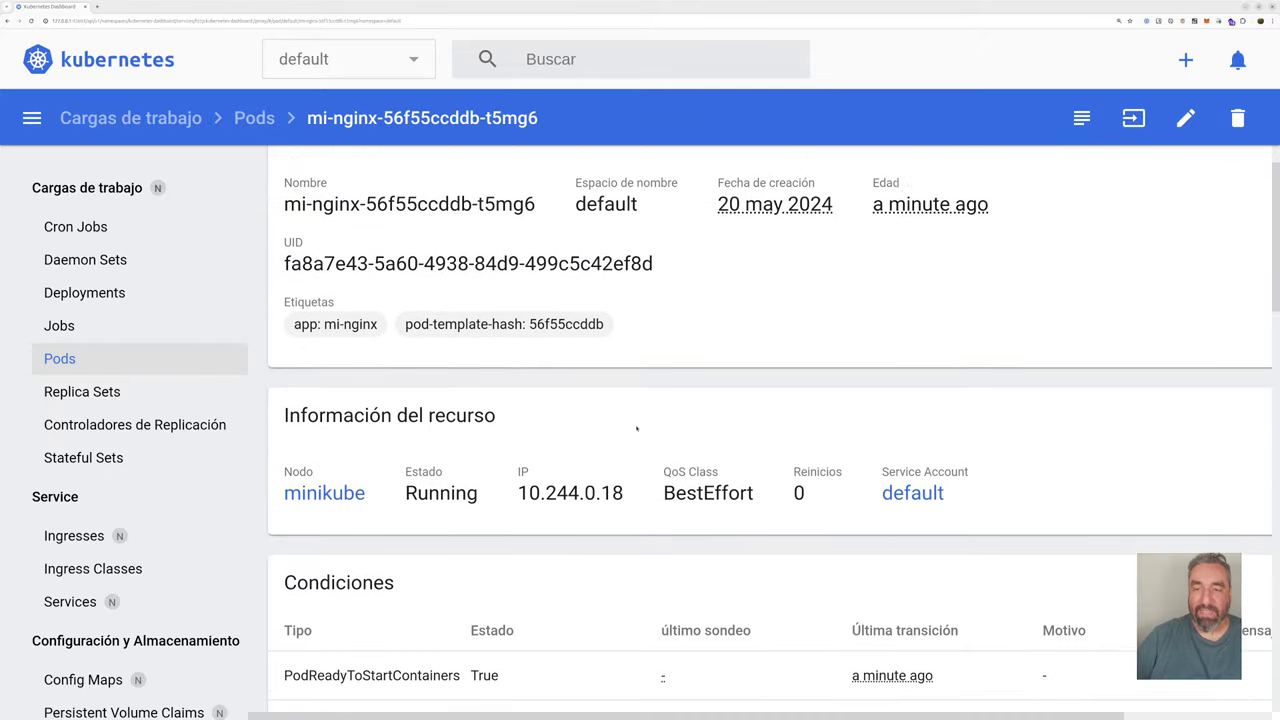
{"action": "scroll", "coordinate": [635, 427], "scroll_direction": "up", "scroll_amount": 1}
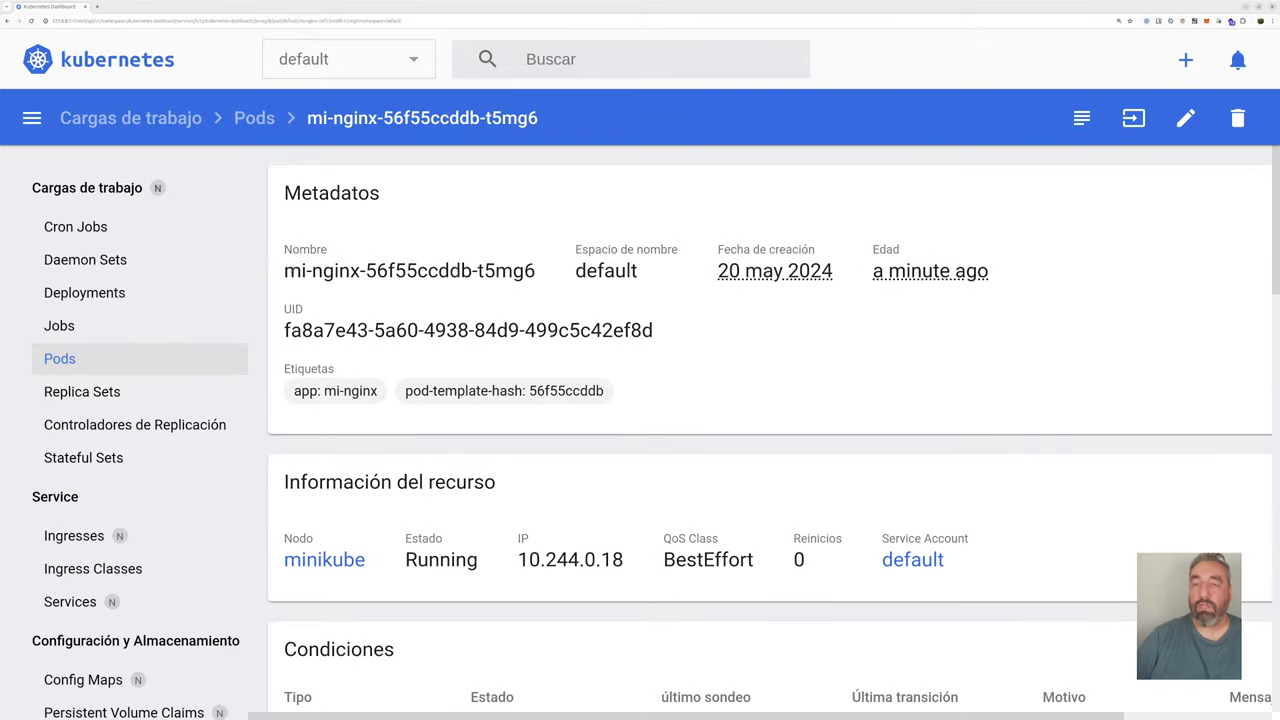
{"action": "left_click_drag", "start_coordinate": [285, 271], "coordinate": [496, 271]}
{"action": "left_click_drag", "start_coordinate": [573, 248], "coordinate": [629, 272]}
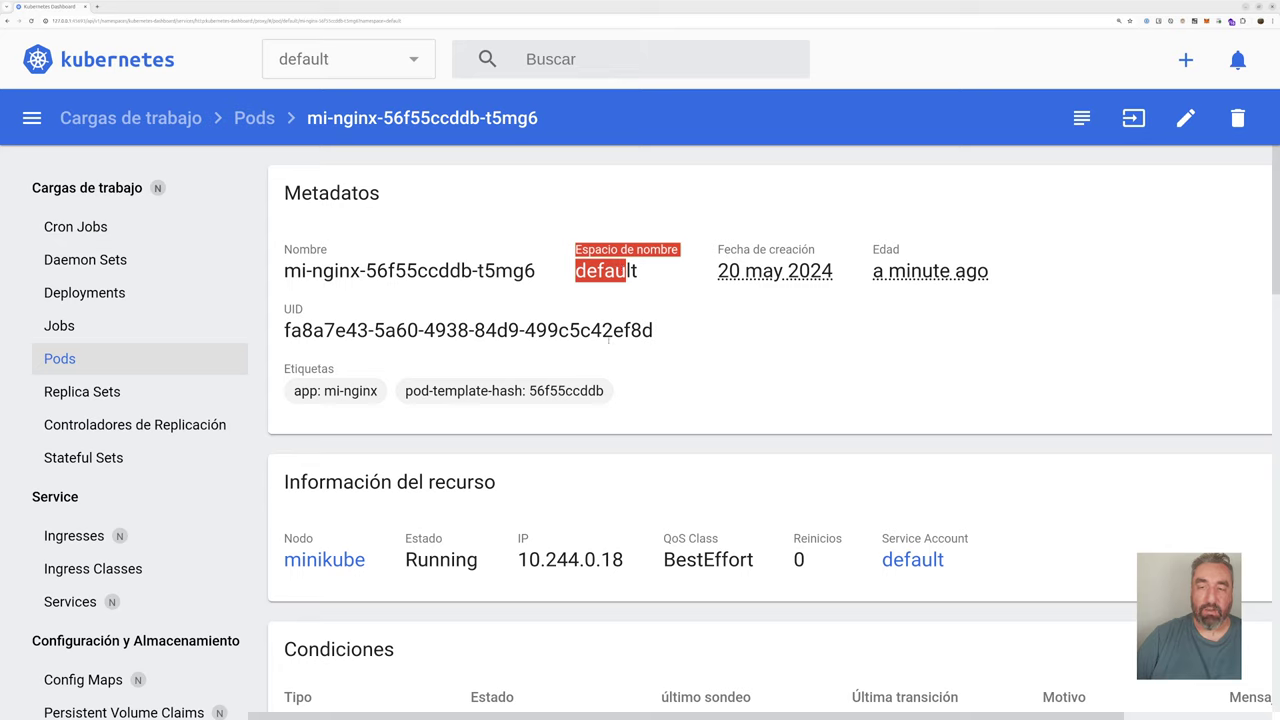
Step: Examine the pod's UID and its app and pod-template-hash labels in the metadata
{"action": "left_click_drag", "start_coordinate": [643, 331], "coordinate": [417, 357]}
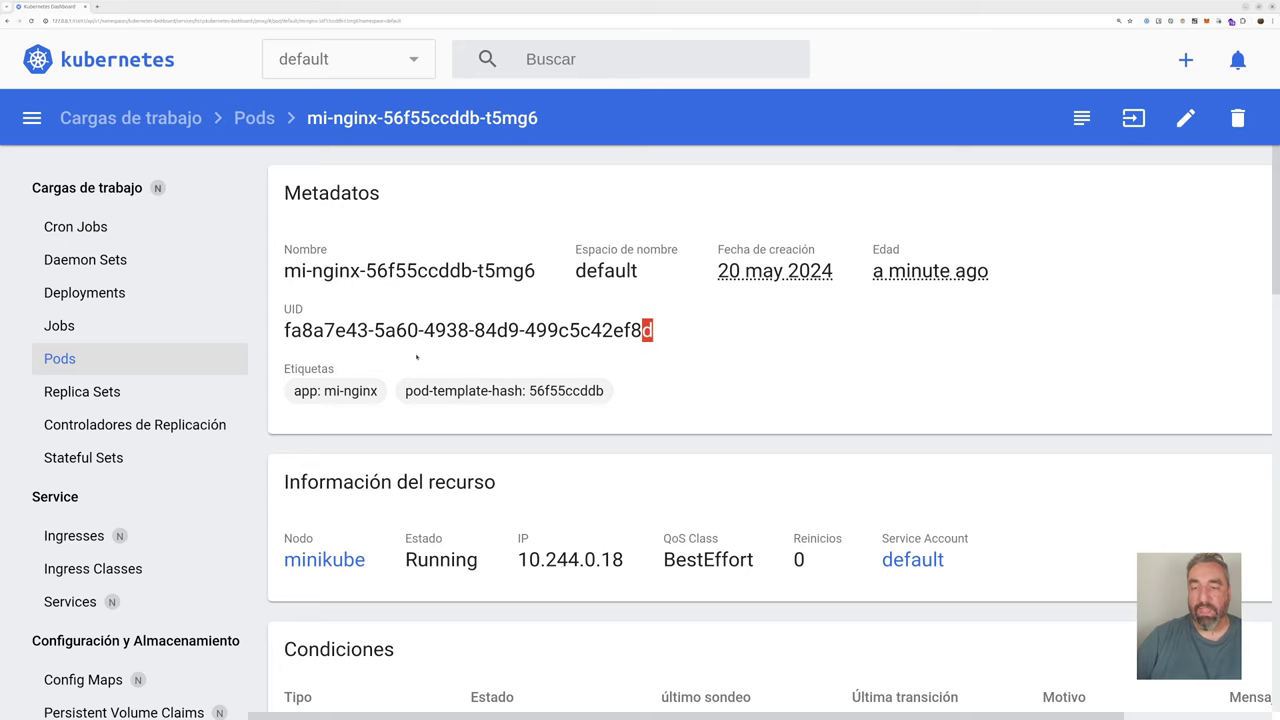
{"action": "left_click_drag", "start_coordinate": [293, 391], "coordinate": [615, 394]}
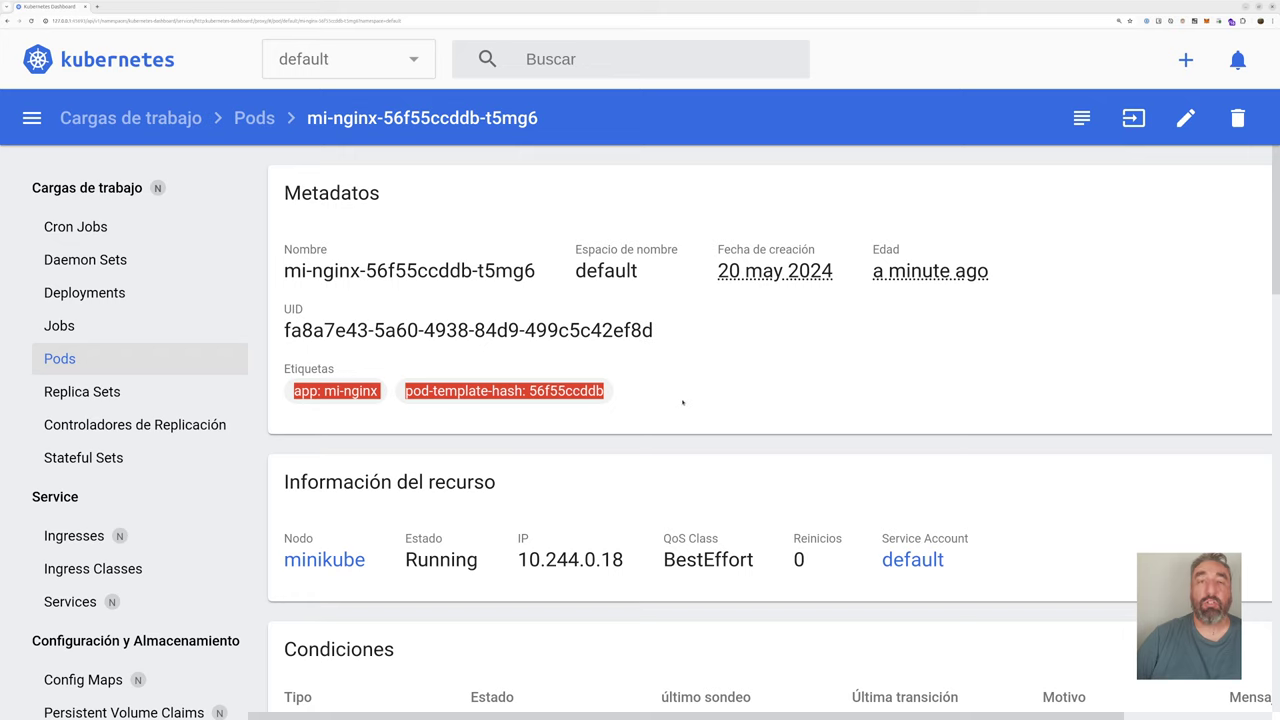
{"action": "left_click", "coordinate": [597, 408]}
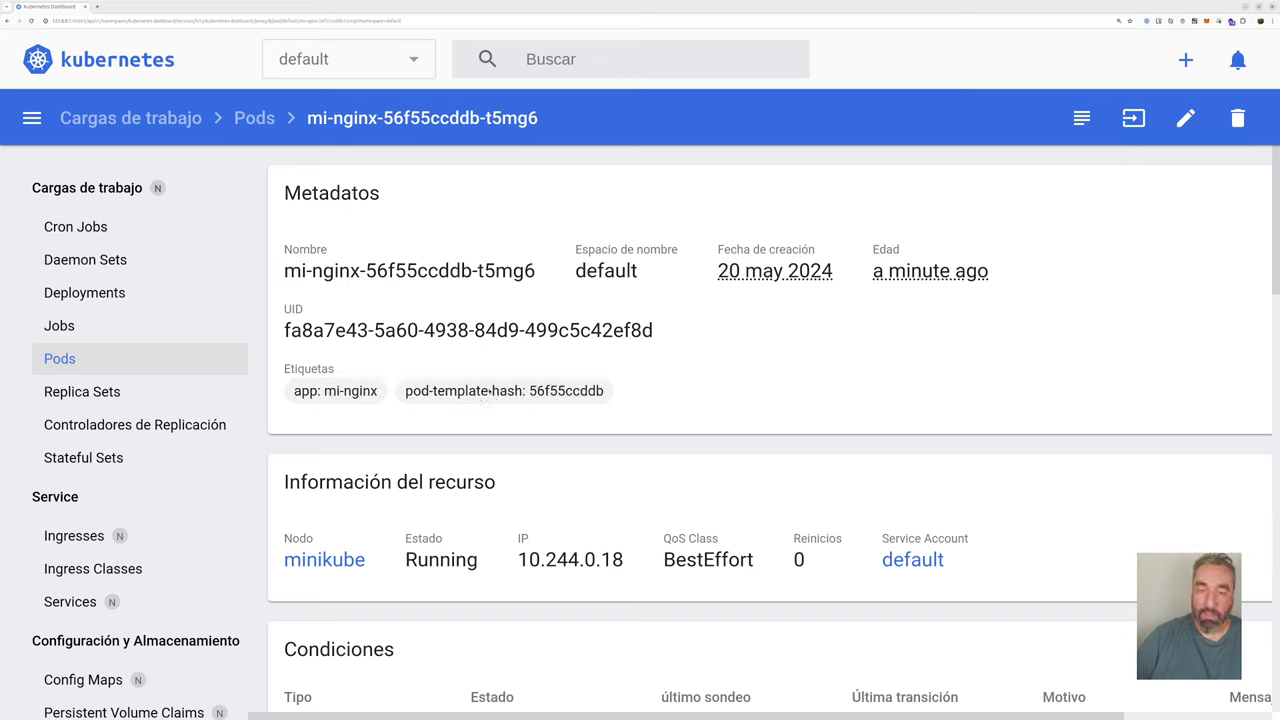
{"action": "left_click_drag", "start_coordinate": [530, 391], "coordinate": [610, 393]}
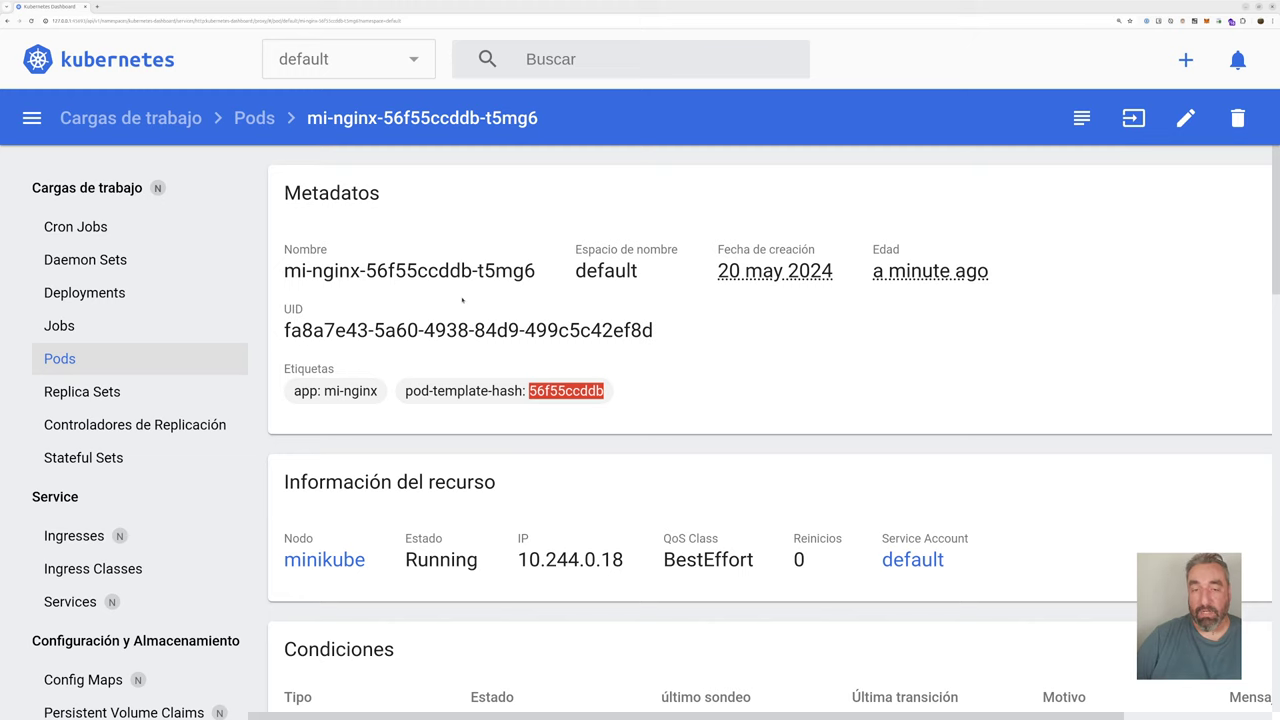
Step: Examine the pod's resource information, its conditions and the replica set that controls it
{"action": "scroll", "coordinate": [604, 390], "scroll_direction": "down", "scroll_amount": 3}
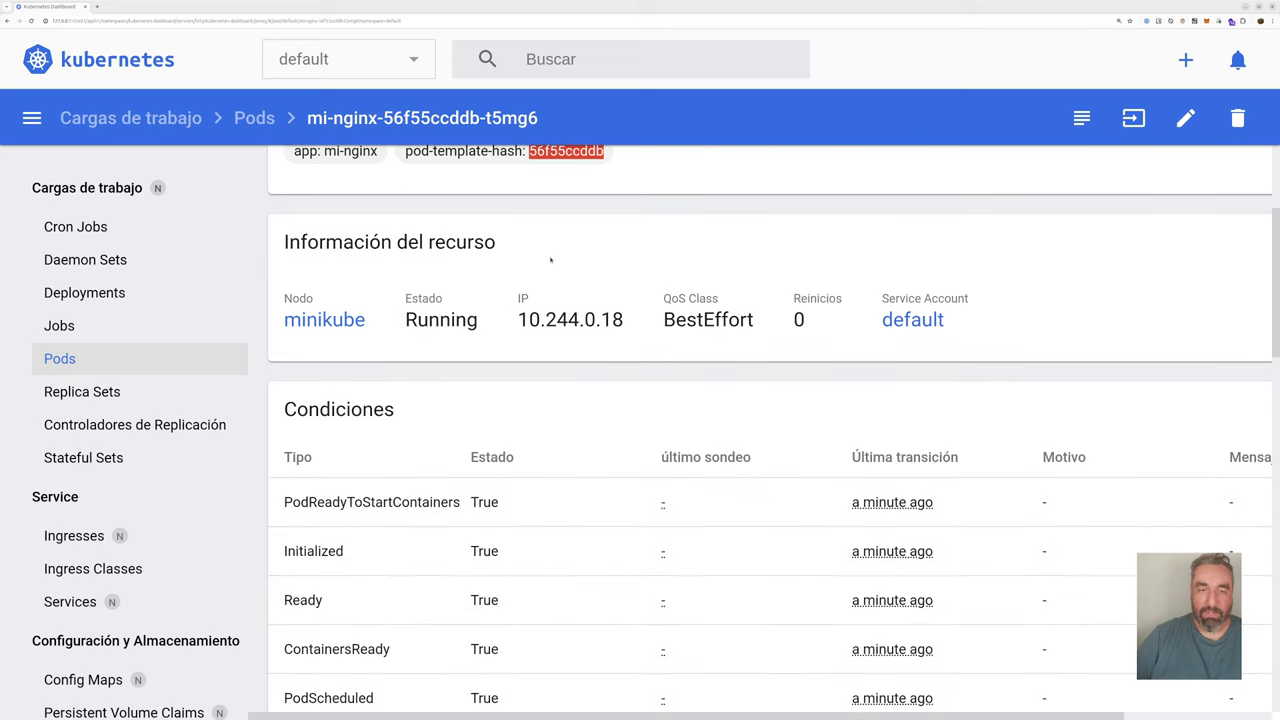
{"action": "scroll", "coordinate": [604, 390], "scroll_direction": "down", "scroll_amount": 7}
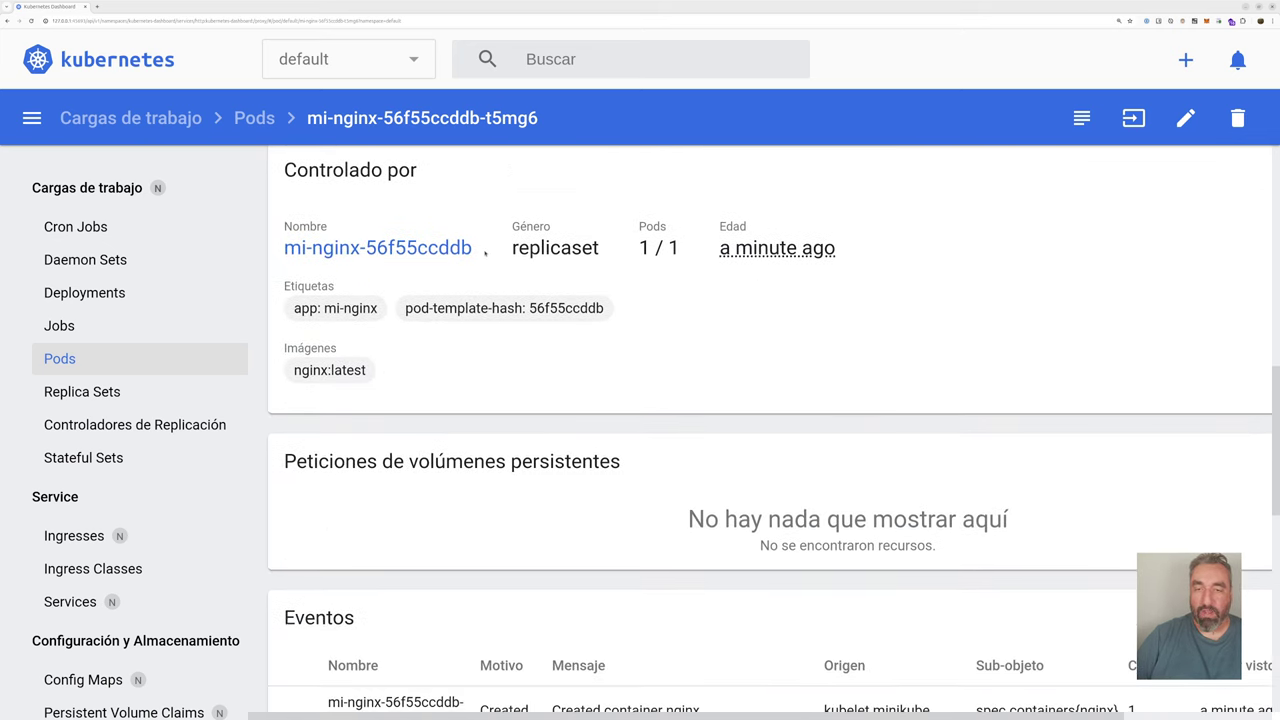
{"action": "left_click_drag", "start_coordinate": [485, 253], "coordinate": [282, 250]}
Step: Read through the pod's events, from scheduling and image pulling to container creation and start
{"action": "scroll", "coordinate": [708, 449], "scroll_direction": "down", "scroll_amount": 4}
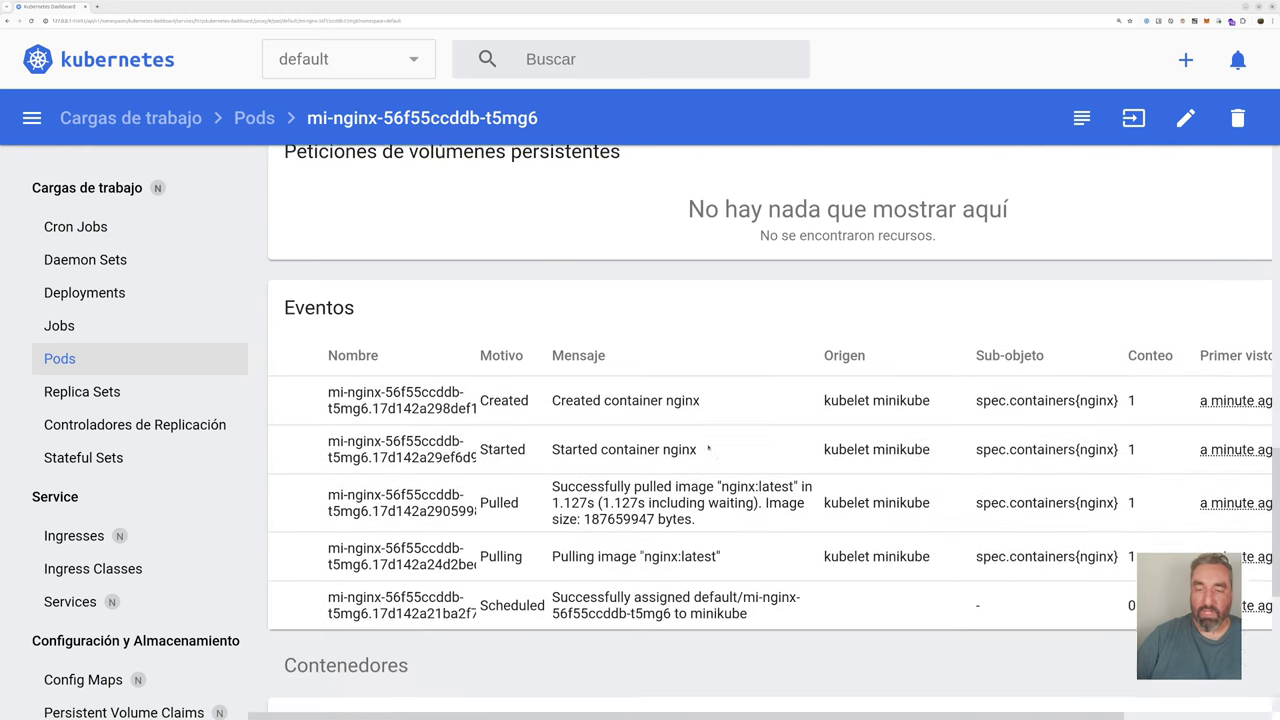
{"action": "scroll", "coordinate": [708, 449], "scroll_direction": "down", "scroll_amount": 1}
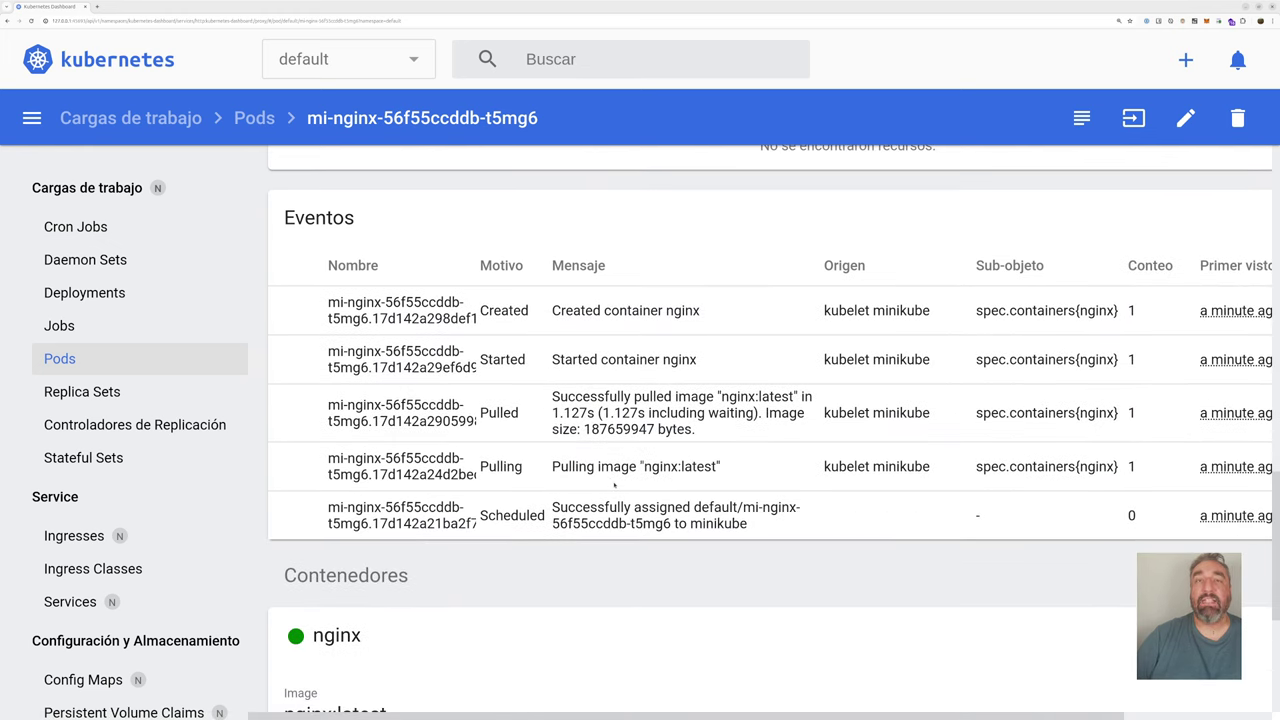
{"action": "scroll", "coordinate": [614, 485], "scroll_direction": "down", "scroll_amount": 1}
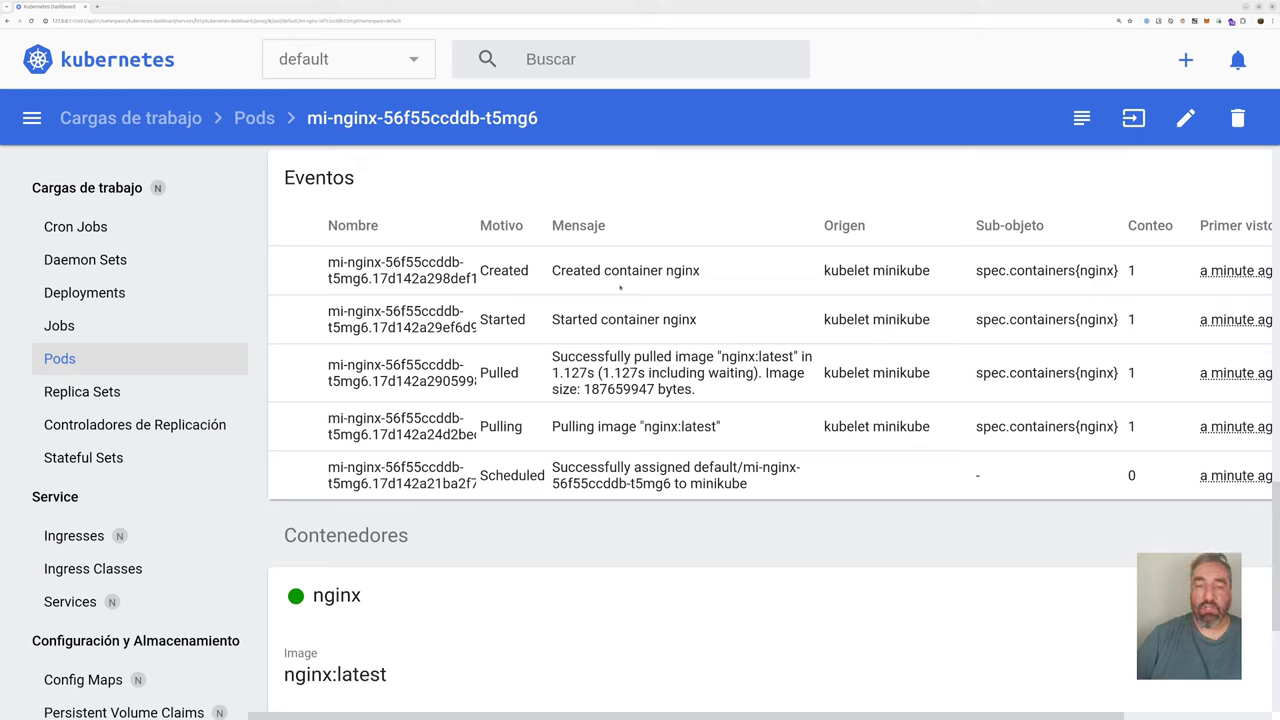
{"action": "left_click_drag", "start_coordinate": [357, 191], "coordinate": [284, 180]}
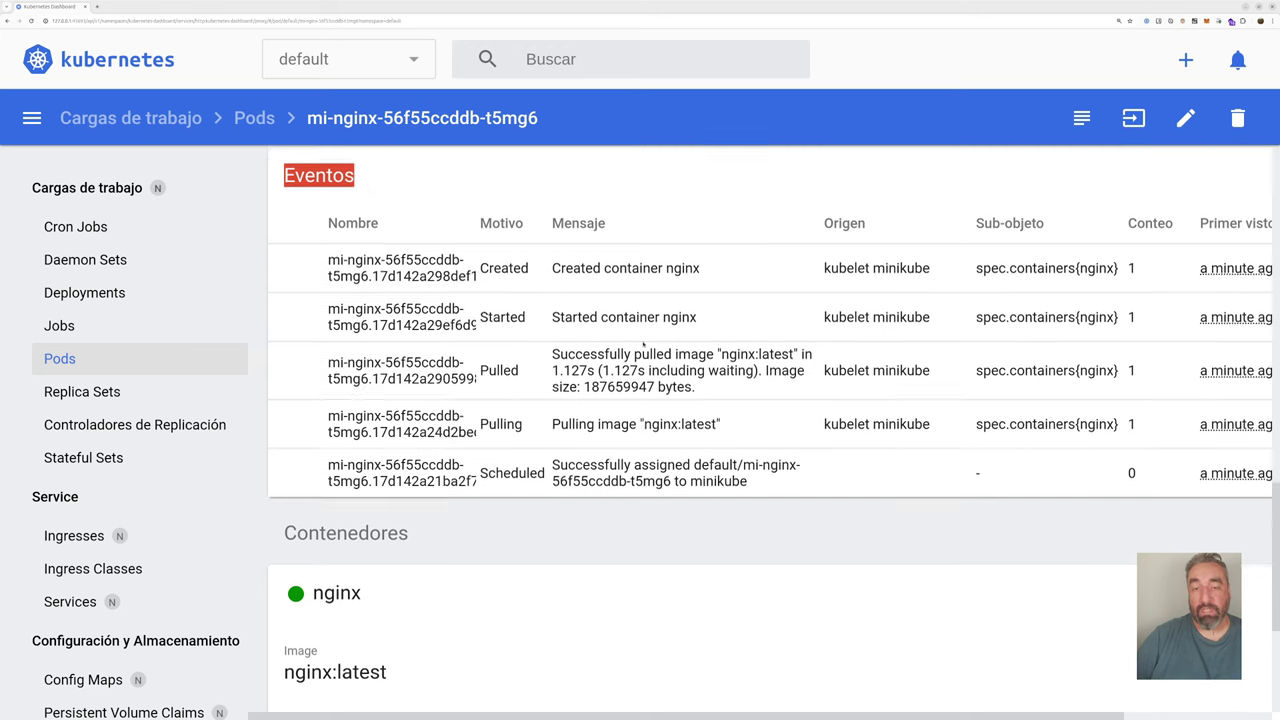
Step: Examine the nginx container's image, state and mounts, reduce the page zoom and return to the pod's metadata
{"action": "scroll", "coordinate": [589, 294], "scroll_direction": "down", "scroll_amount": 3}
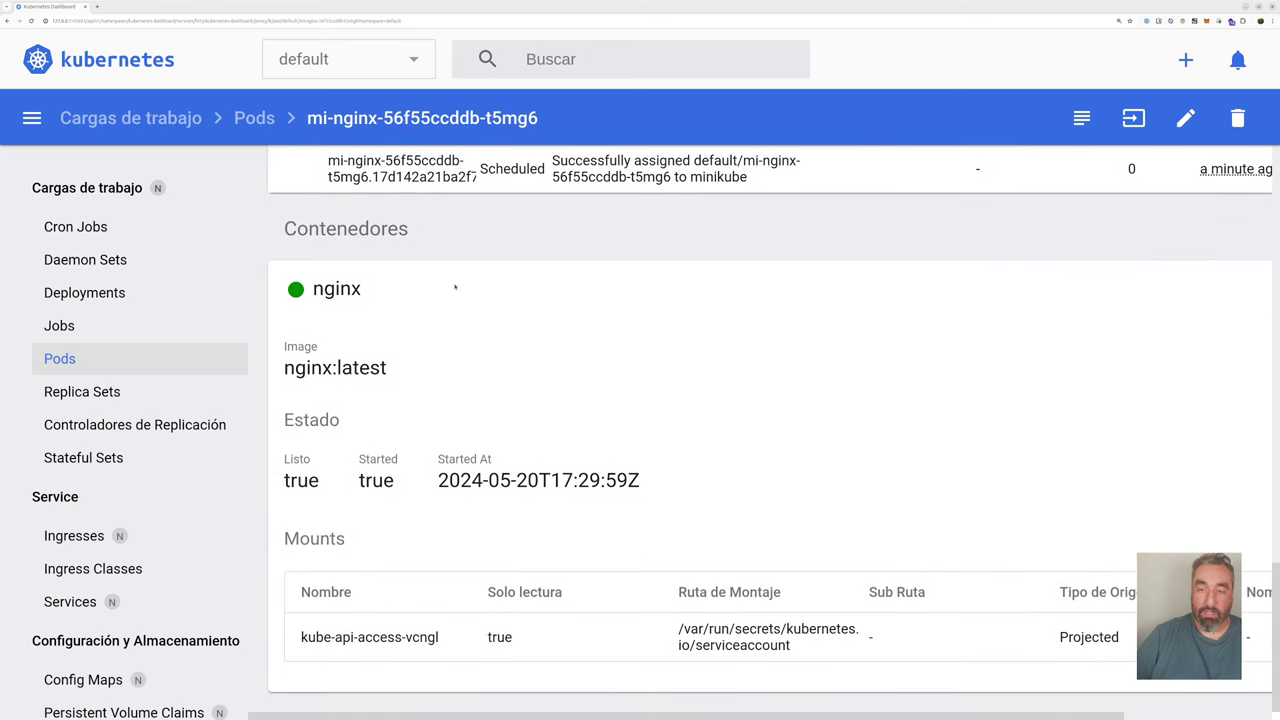
{"action": "key", "text": "ctrl+minus"}
{"action": "key", "text": "ctrl+minus"}
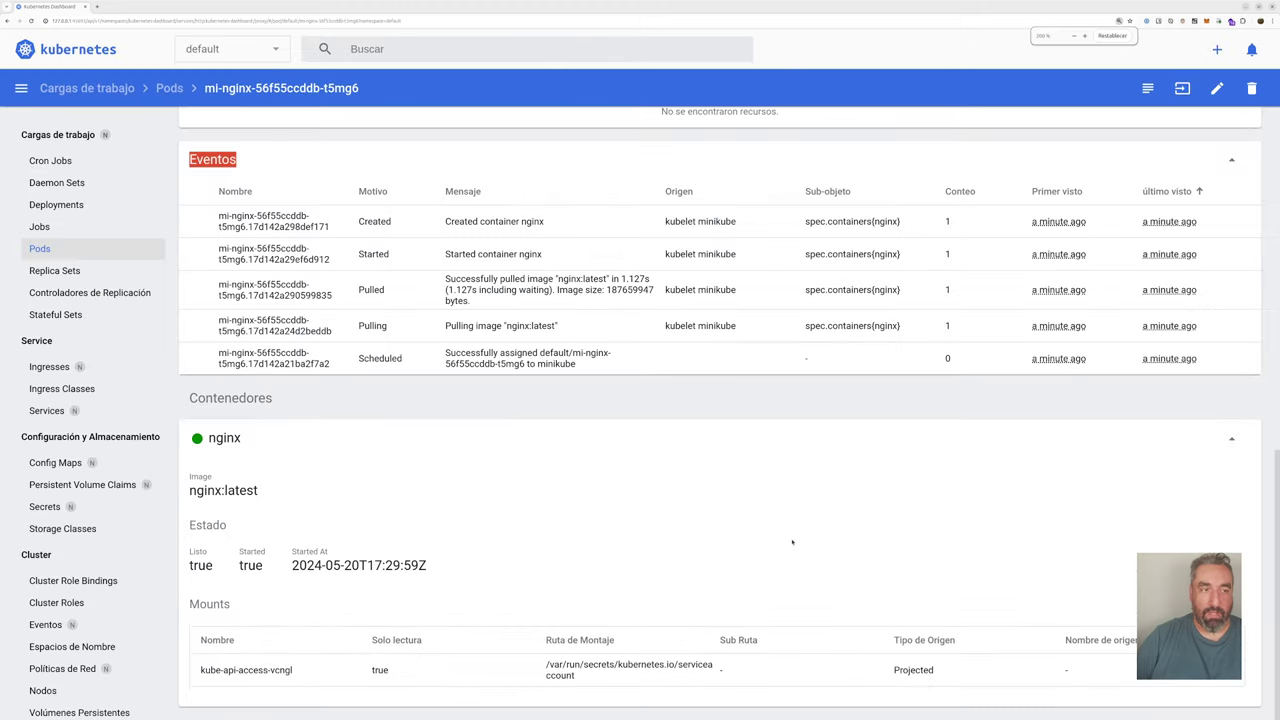
{"action": "scroll", "coordinate": [716, 512], "scroll_direction": "up", "scroll_amount": 8}
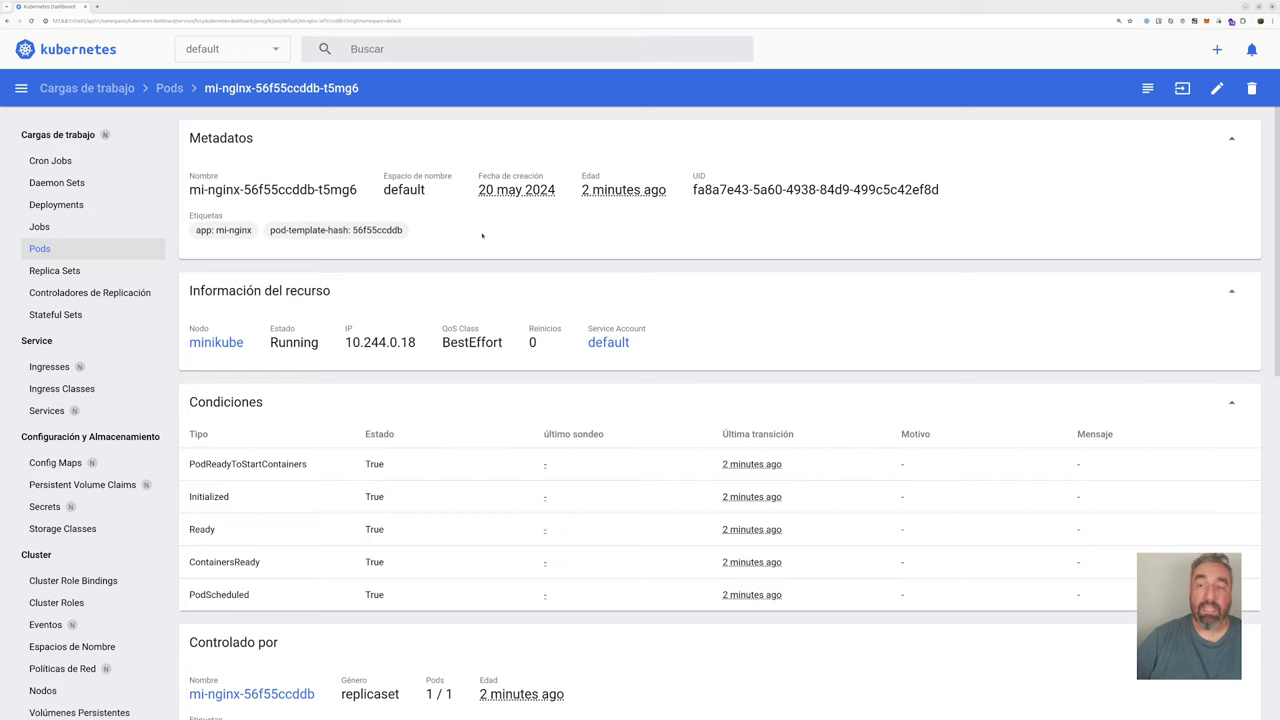
Step: Check the Cron Jobs, Daemon Sets, Jobs, Replication Controllers and Stateful Sets lists for resources in the default namespace
{"action": "left_click", "coordinate": [58, 161]}
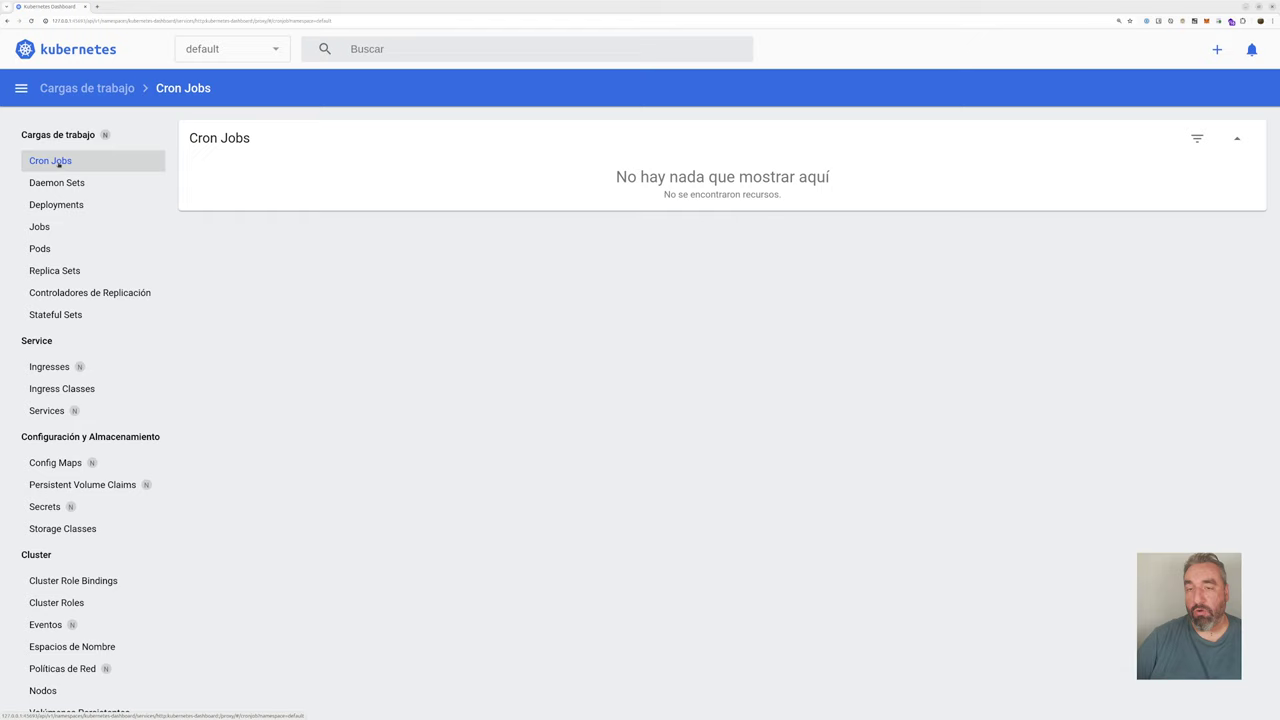
{"action": "left_click", "coordinate": [72, 182]}
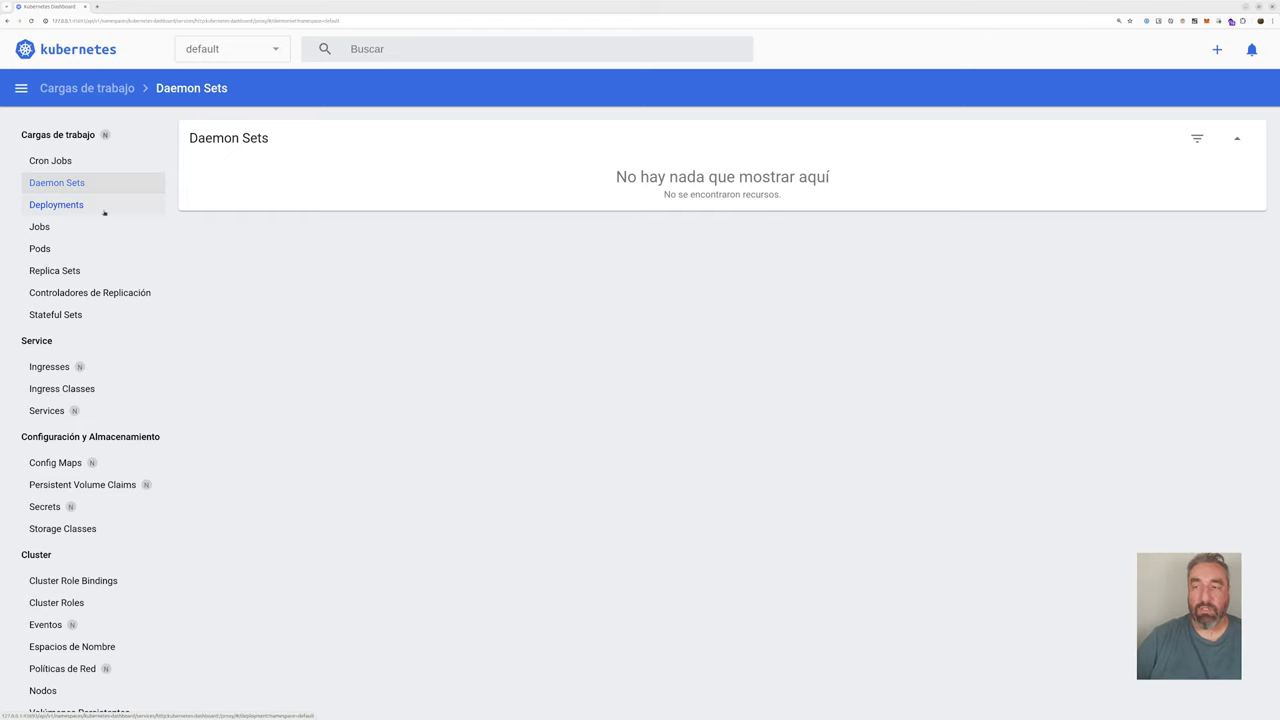
{"action": "left_click", "coordinate": [42, 228]}
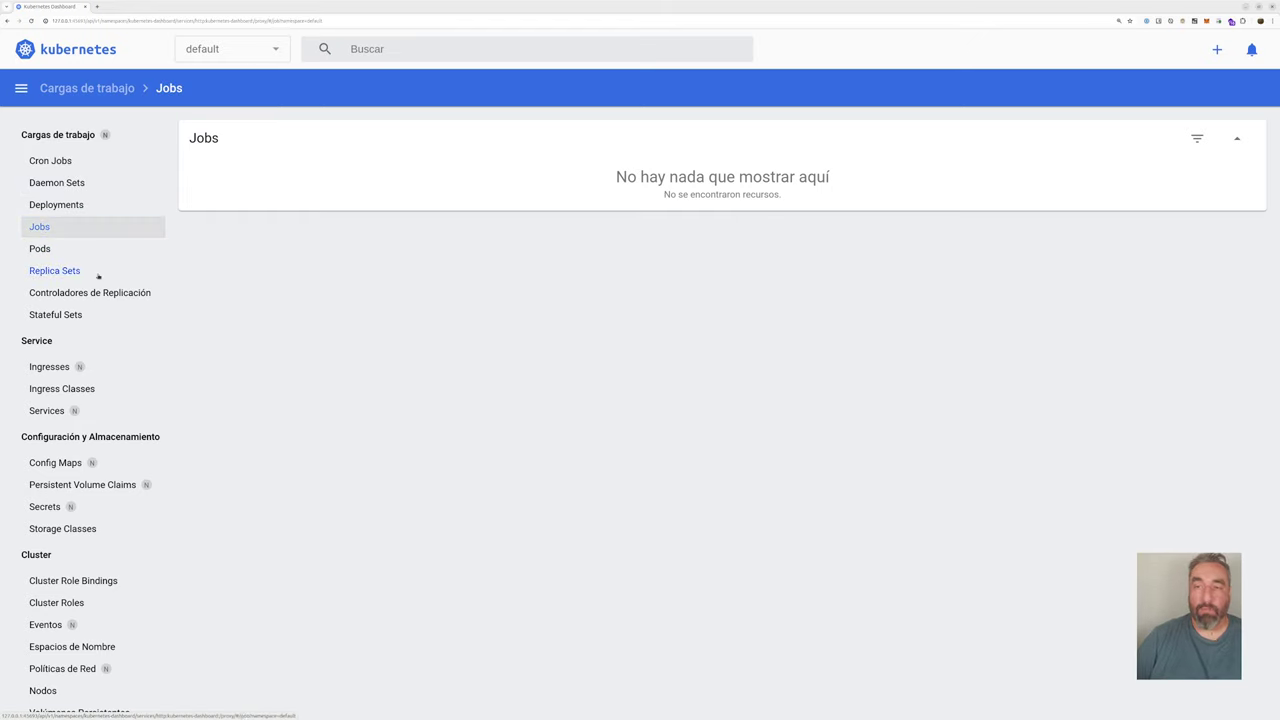
{"action": "left_click", "coordinate": [60, 293]}
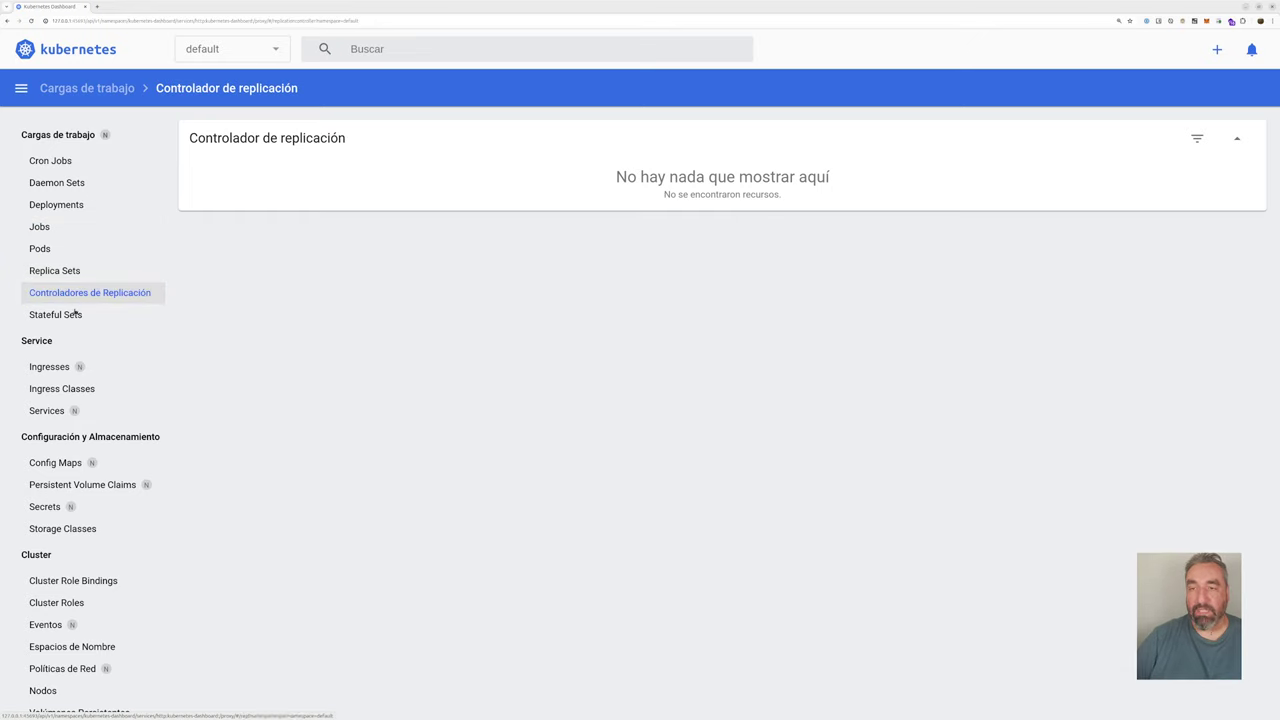
{"action": "left_click", "coordinate": [61, 315]}
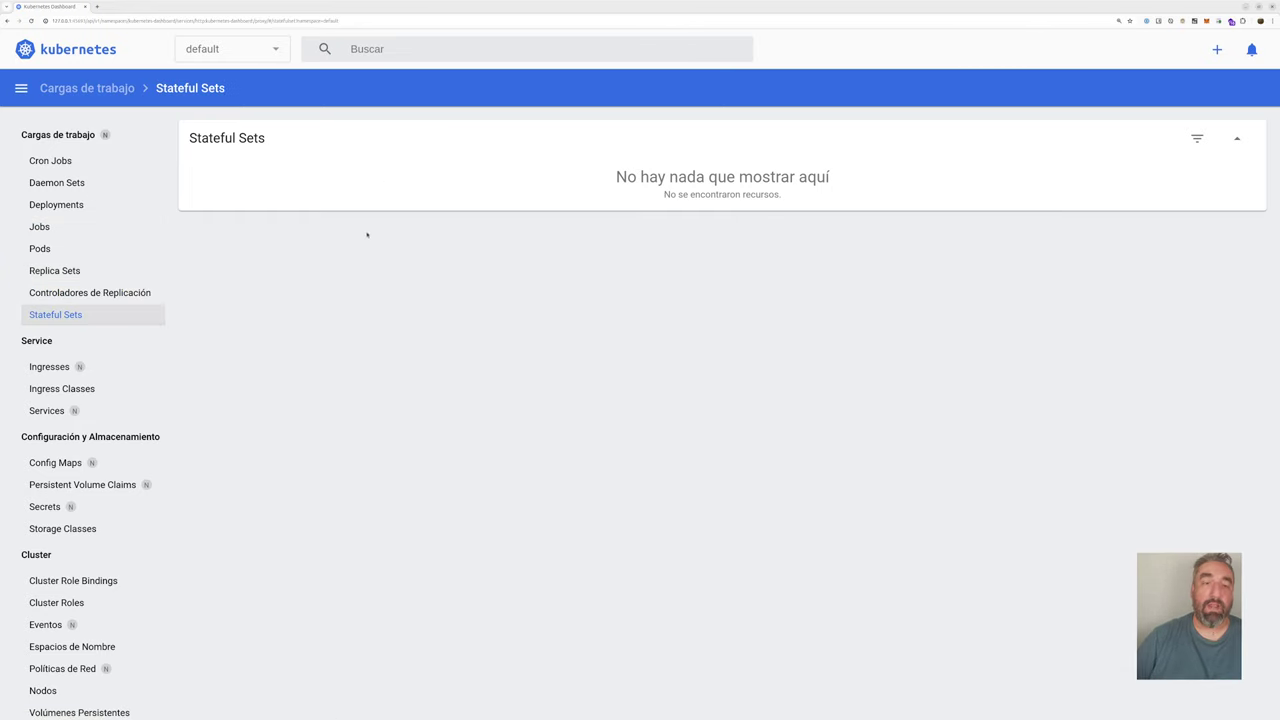
Step: Review the mi-nginx entry in the Deployments list and open the list of available namespaces
{"action": "left_click", "coordinate": [57, 203]}
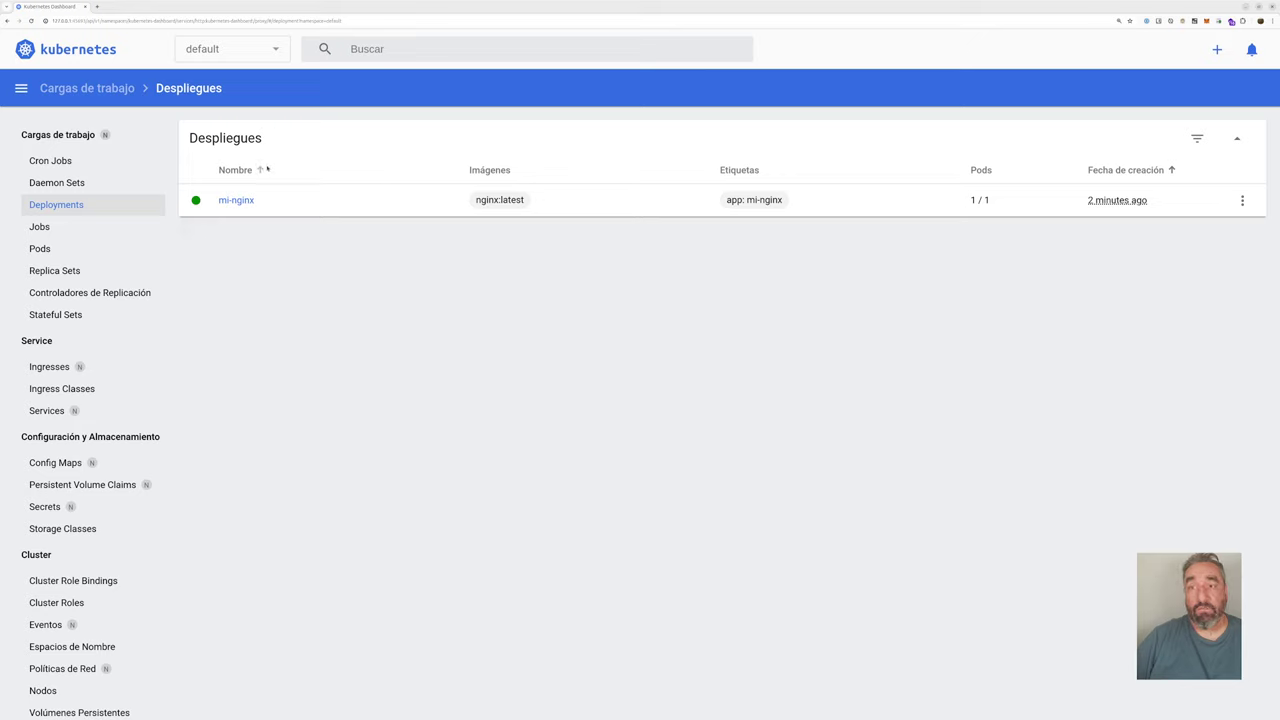
{"action": "left_click_drag", "start_coordinate": [268, 206], "coordinate": [216, 201]}
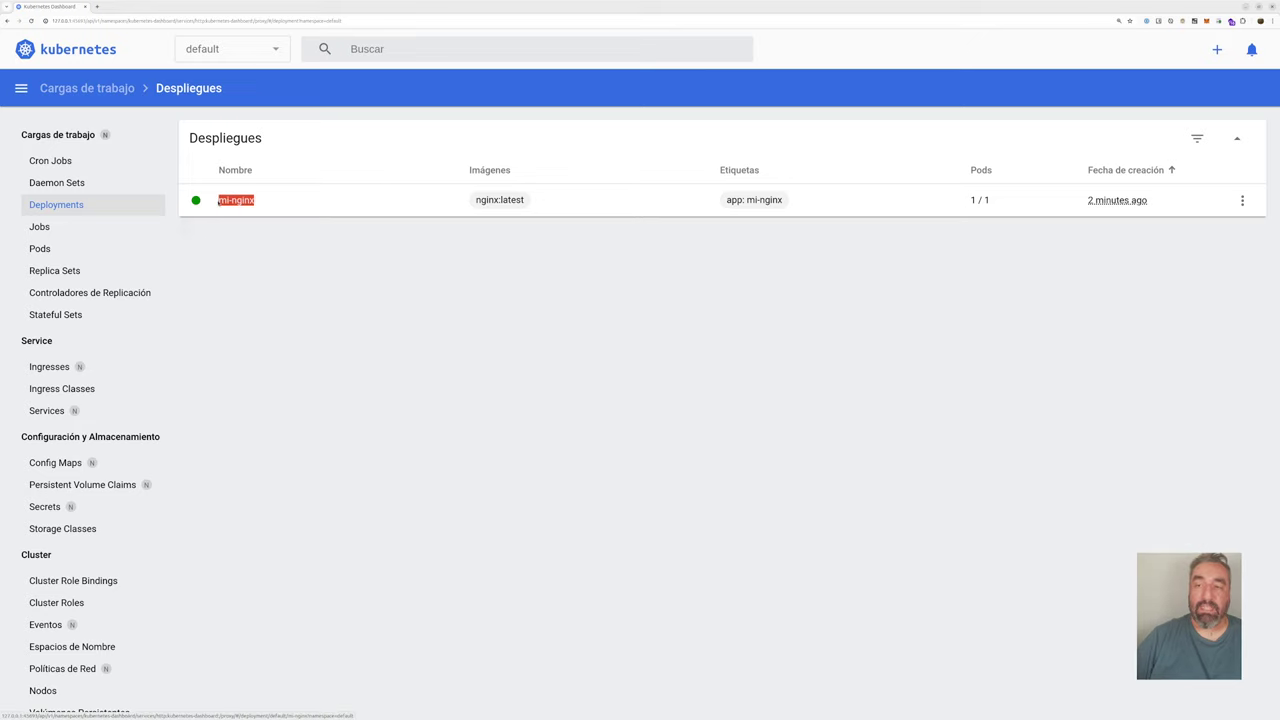
{"action": "left_click", "coordinate": [312, 204]}
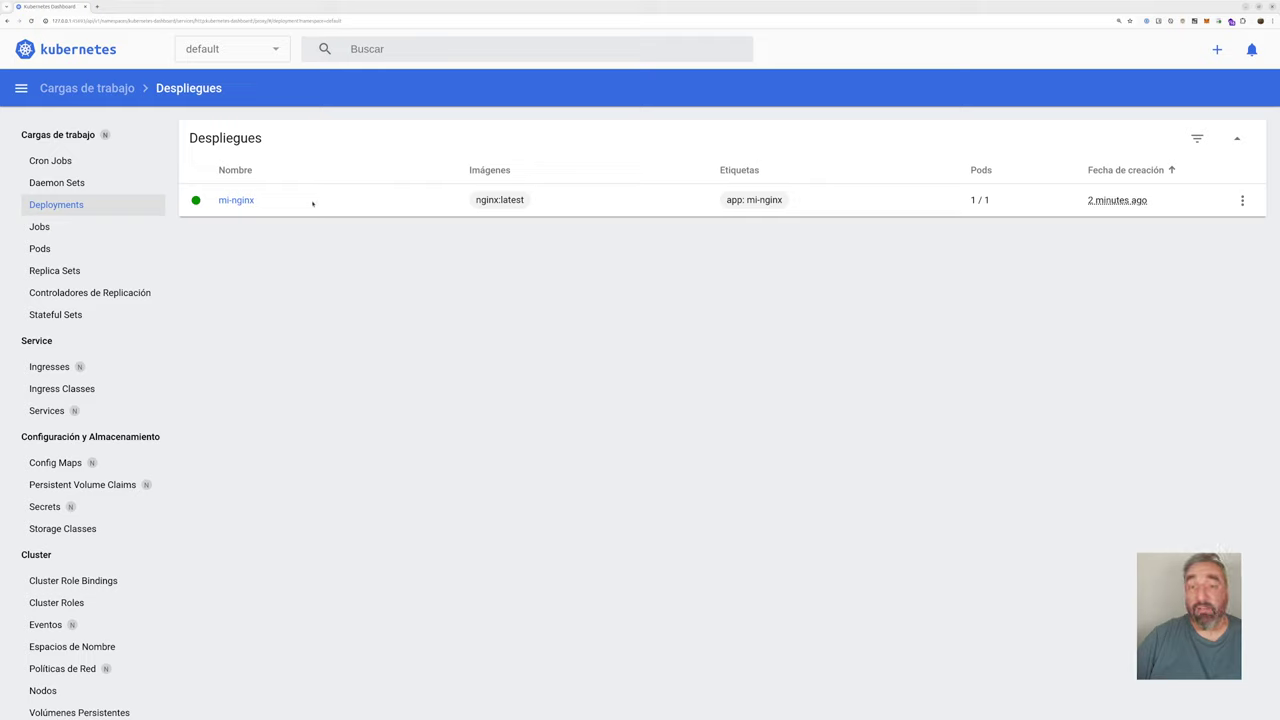
{"action": "left_click", "coordinate": [258, 55]}
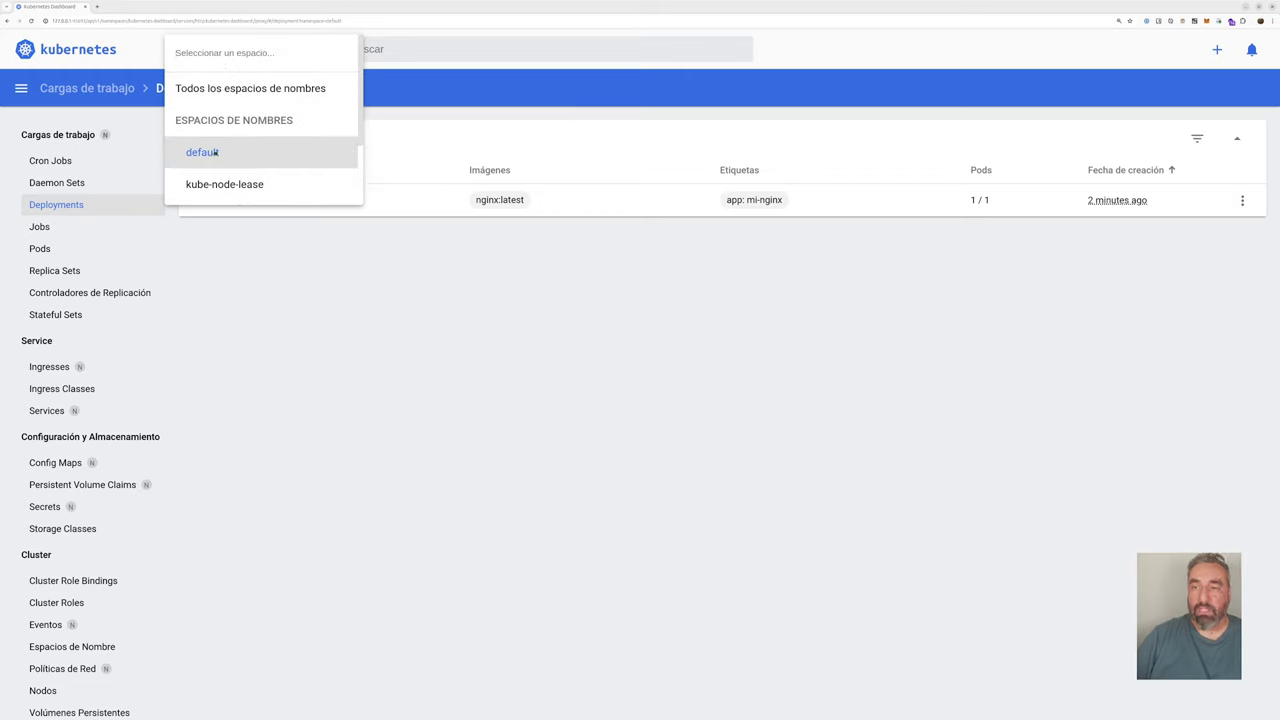